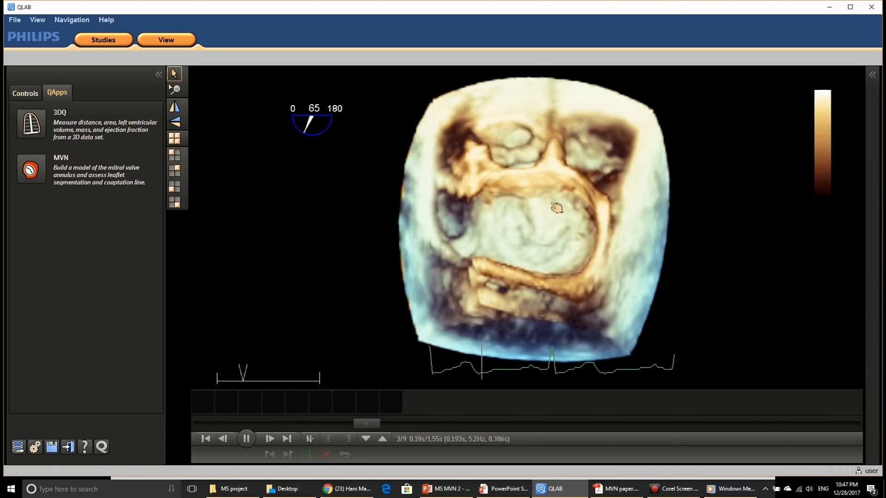
- Start MVN on the 3D mitral valve data set and shift the red plane slightly toward AL in the green-plane view
drag(616, 149, 665, 241)
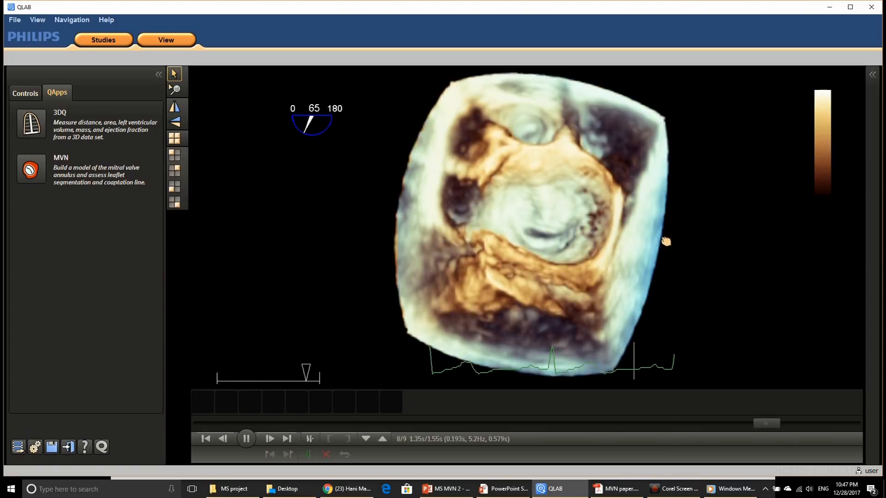
click(34, 174)
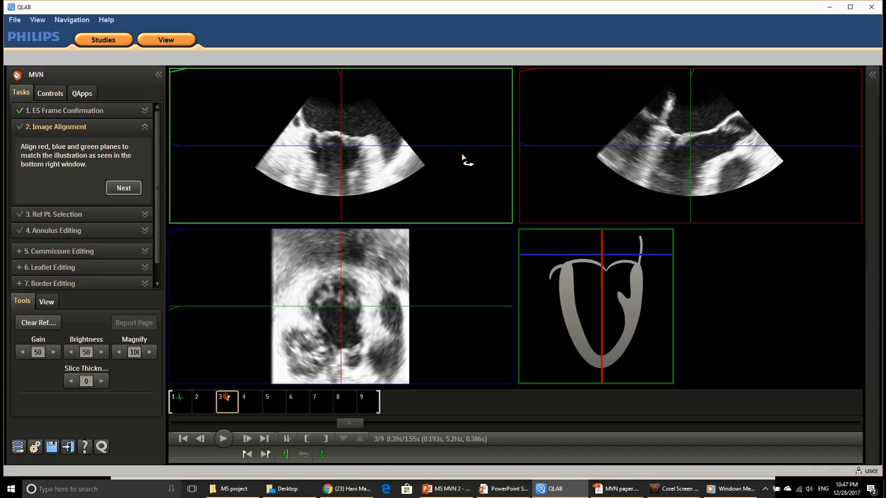
drag(341, 168, 345, 176)
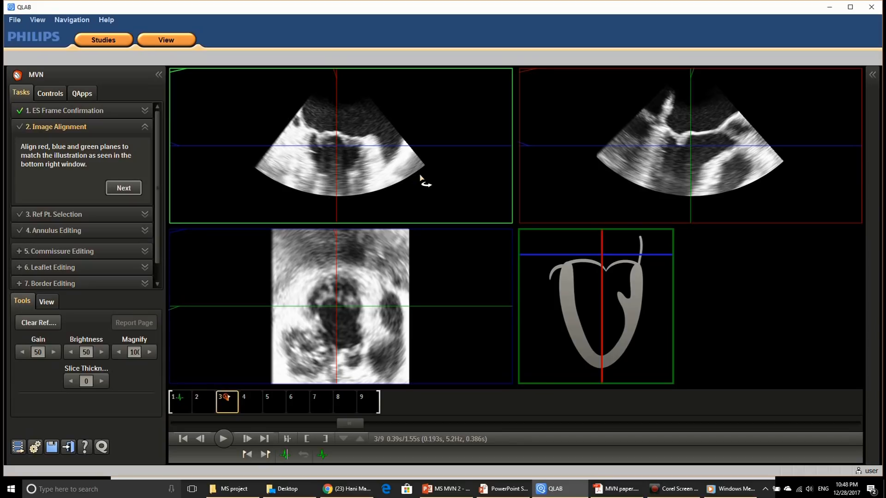
click(643, 187)
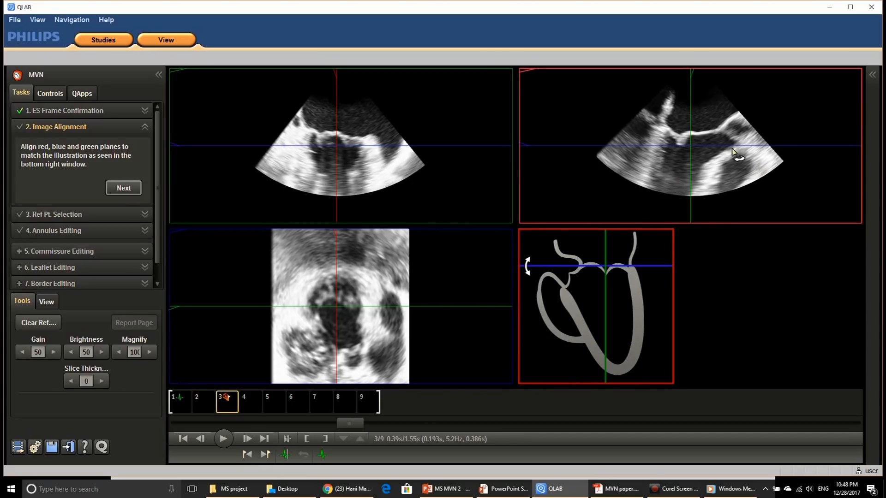
click(445, 126)
click(358, 324)
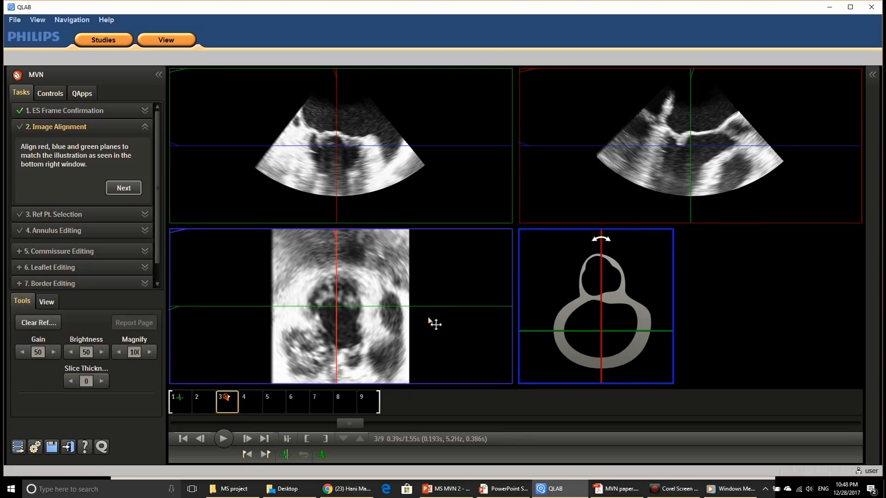
click(710, 205)
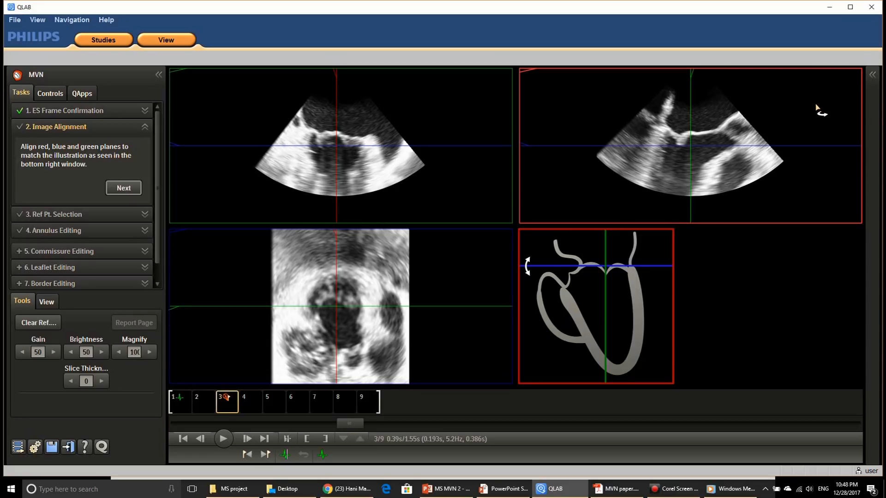
- Rotate the volume to put the aortic side on the left of the red-plane view, and align the blue and green planes to the mitral annulus
drag(818, 114, 680, 111)
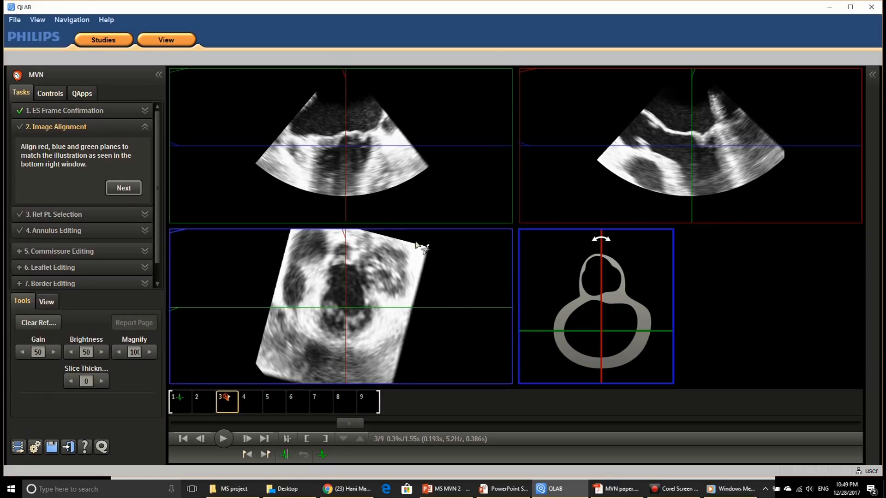
drag(422, 149, 422, 134)
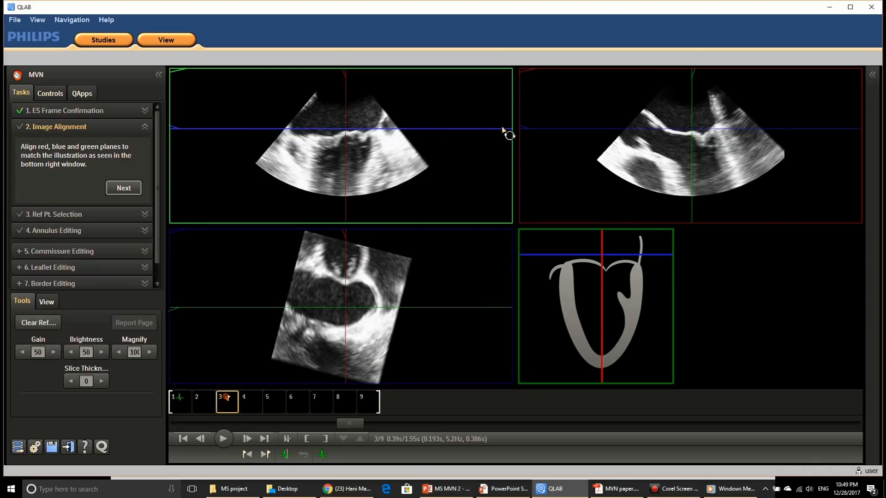
drag(505, 124, 503, 110)
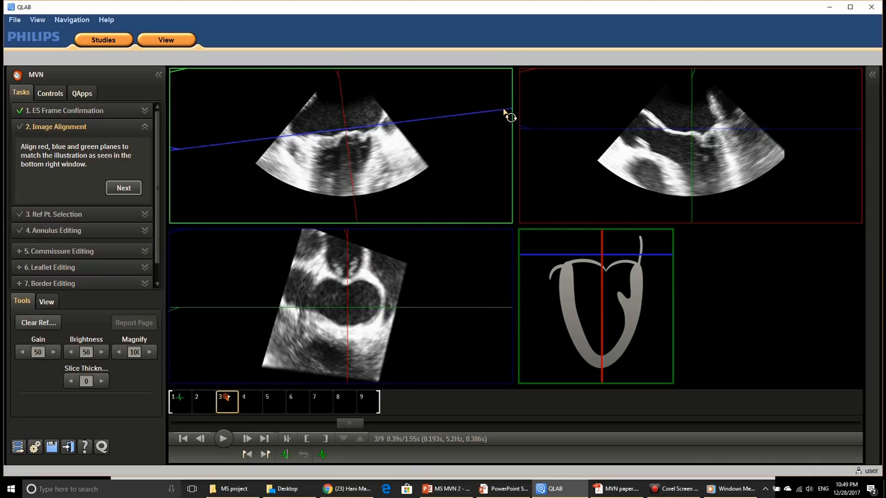
drag(856, 135, 851, 121)
drag(692, 174, 705, 177)
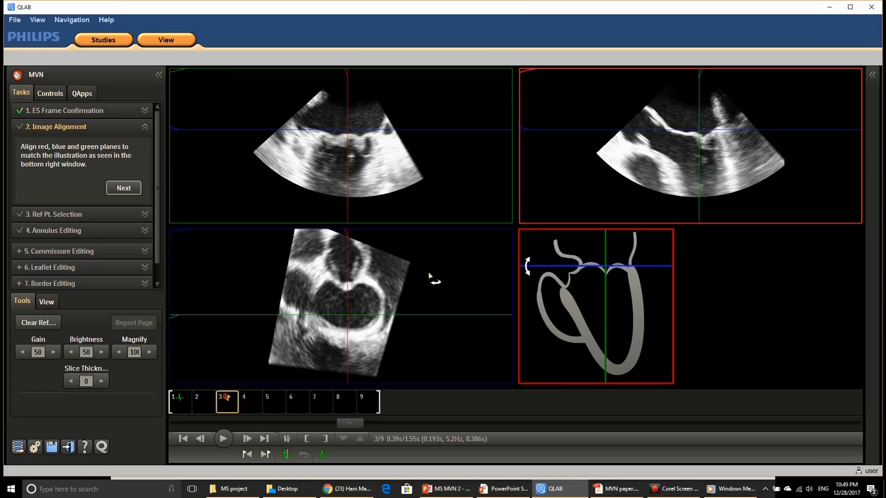
drag(384, 322, 382, 310)
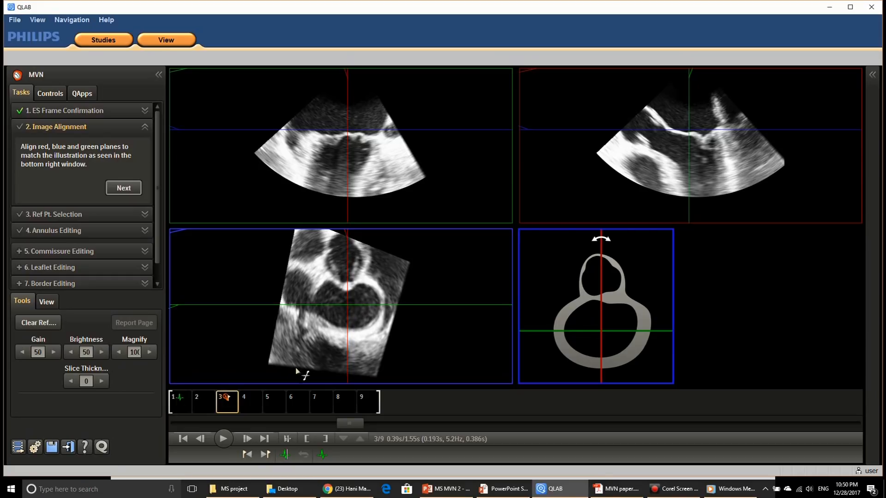
- Compare frames 4, 5 and 6 of the loop and settle on frame 5
click(251, 406)
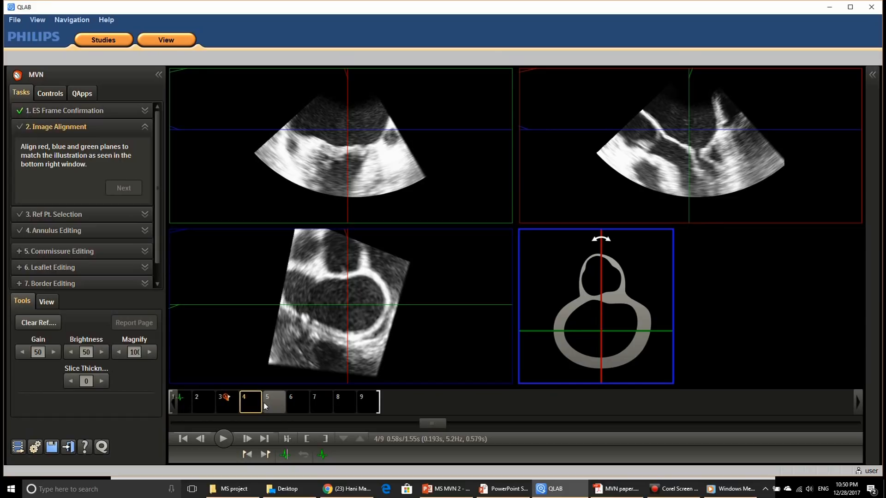
click(269, 404)
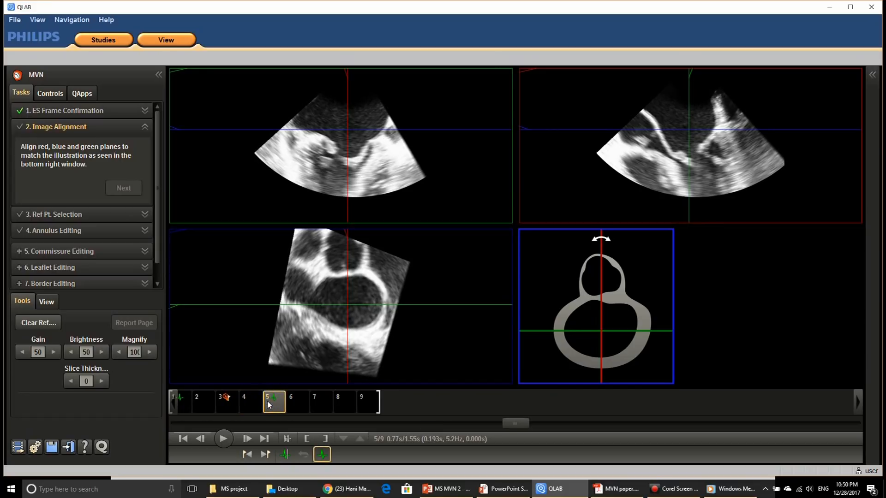
click(293, 404)
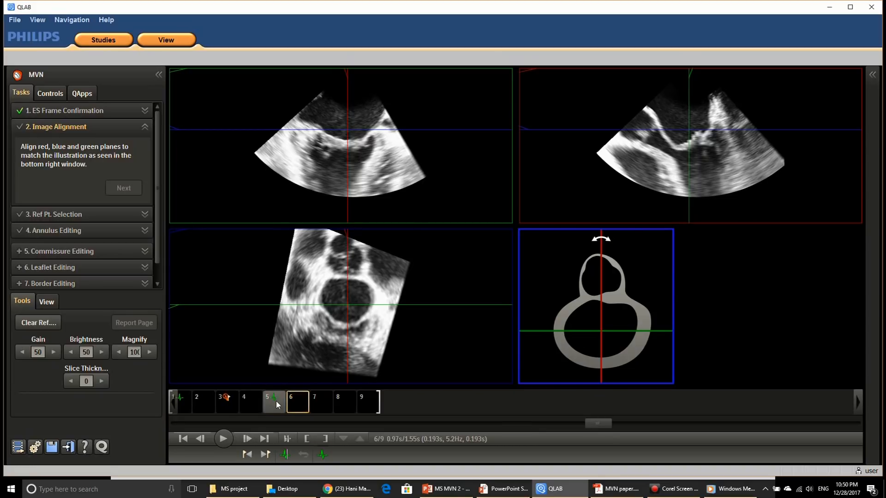
click(276, 405)
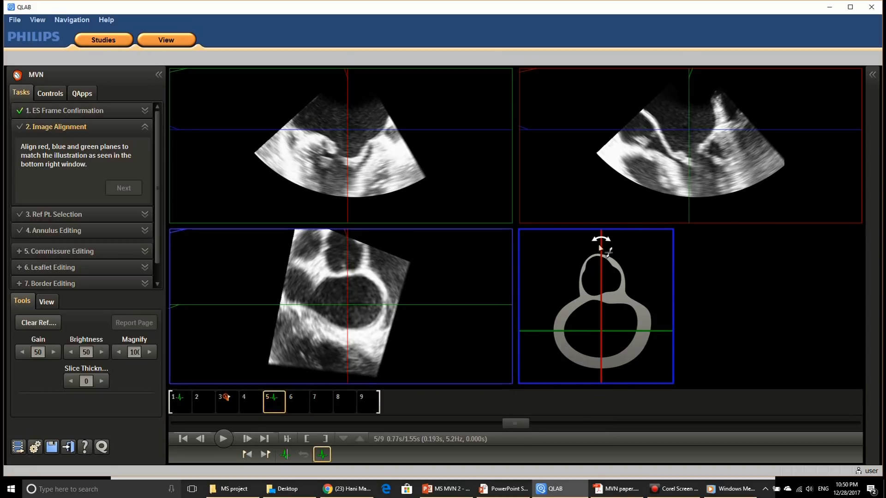
- Realign the red, blue and green planes to the mitral valve on frame 5, tilting the volume in the red-plane view
drag(695, 221, 713, 210)
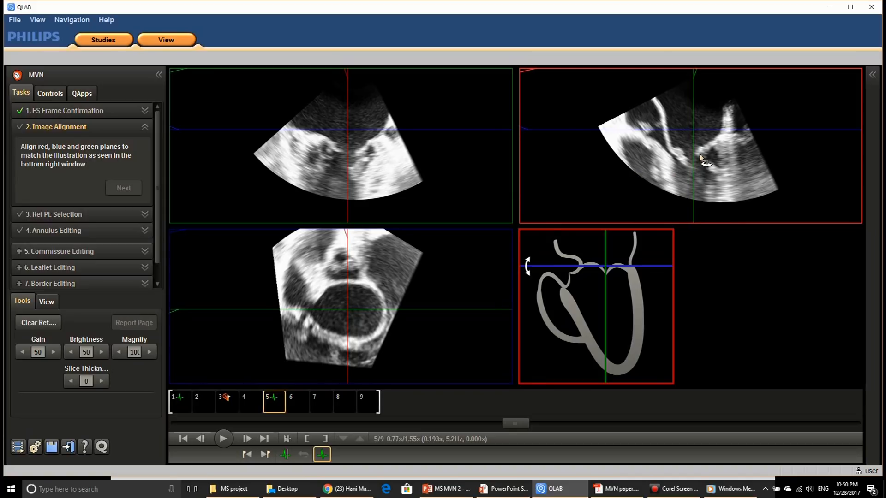
click(357, 147)
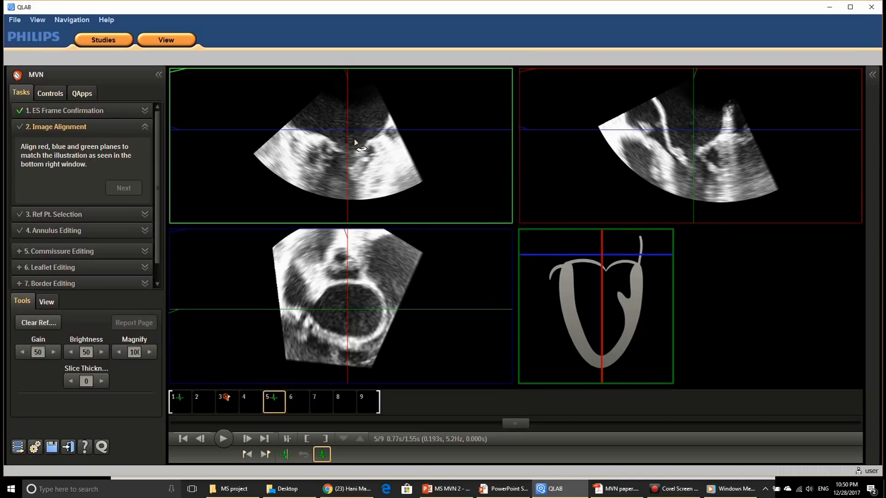
drag(347, 204, 340, 205)
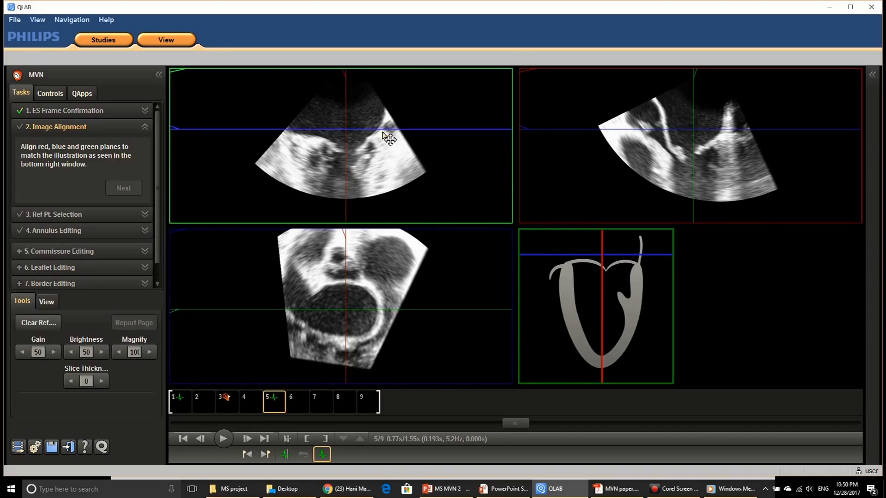
drag(386, 131, 387, 137)
click(358, 269)
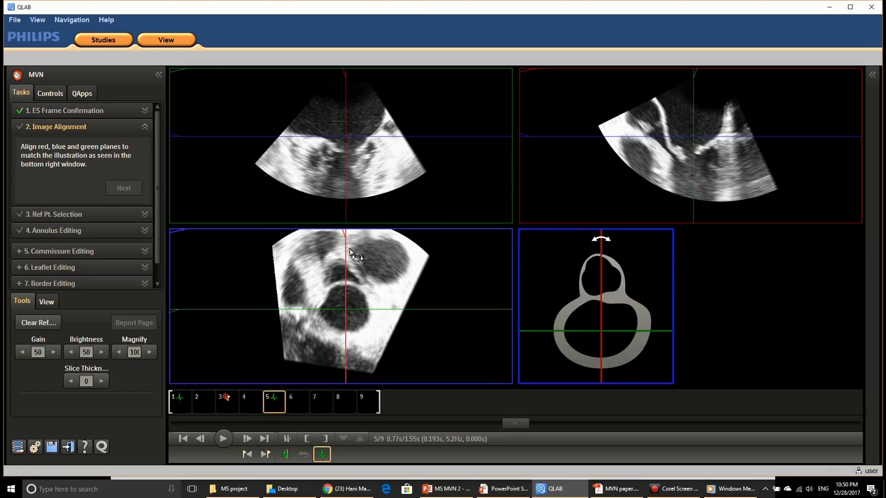
drag(348, 236, 336, 236)
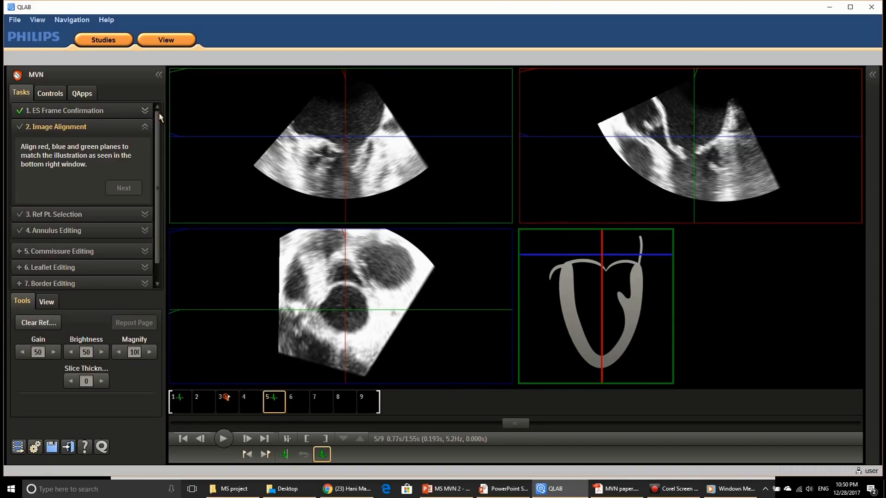
- Confirm frame 5 as the ES frame and accept the image alignment
click(145, 111)
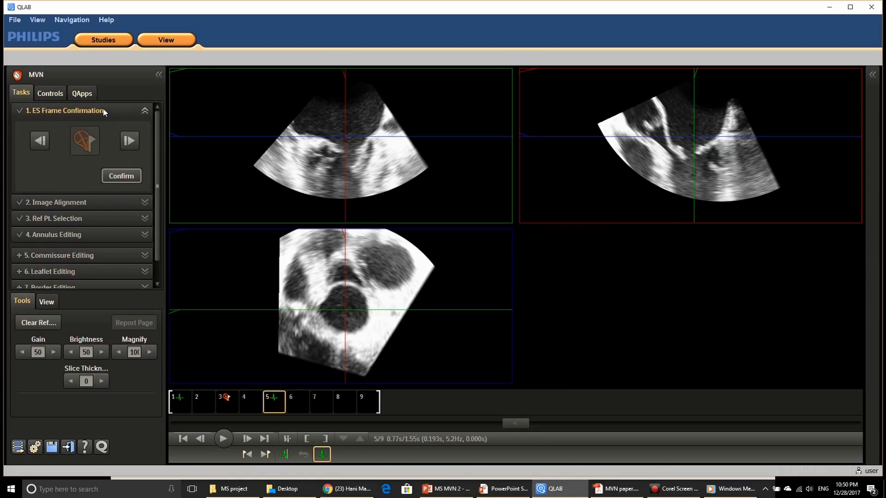
click(125, 178)
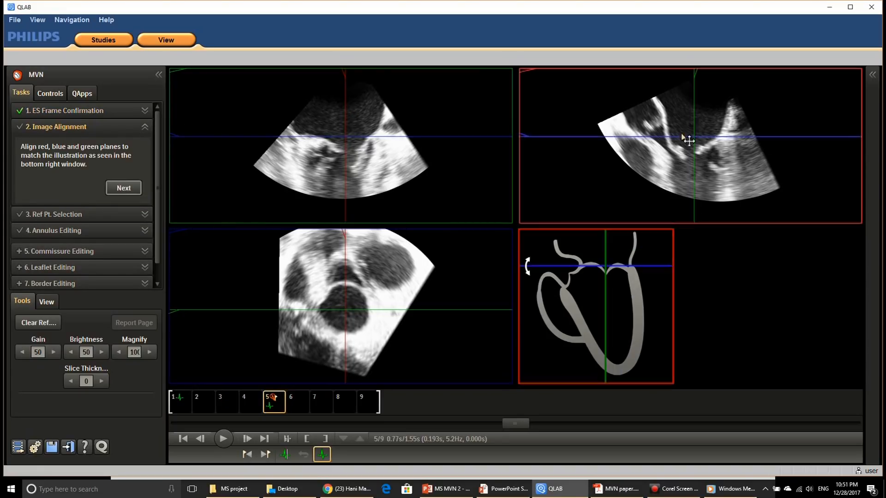
click(124, 188)
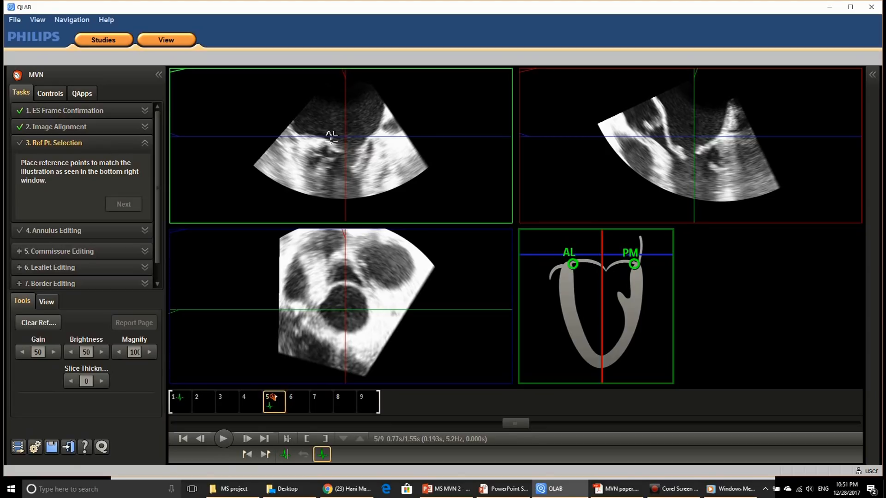
- Place the AL and PM reference points in the green-plane view, and the P and A points in the red-plane view
click(328, 142)
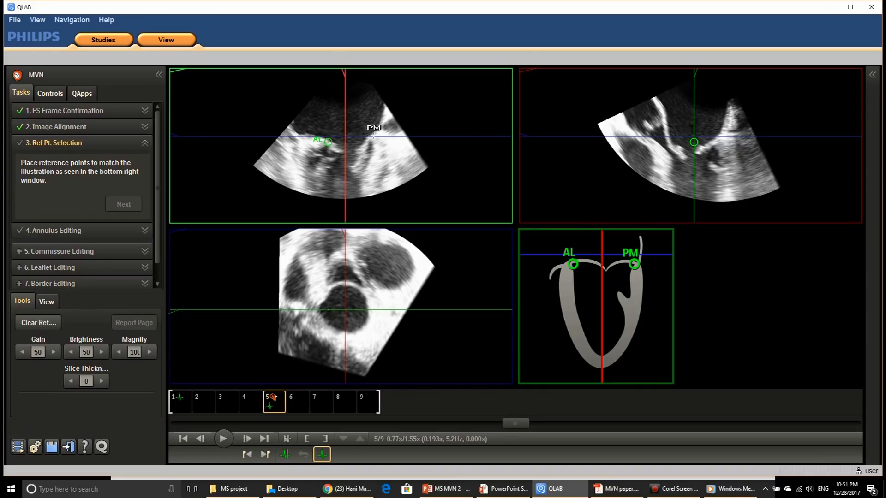
click(372, 135)
click(717, 139)
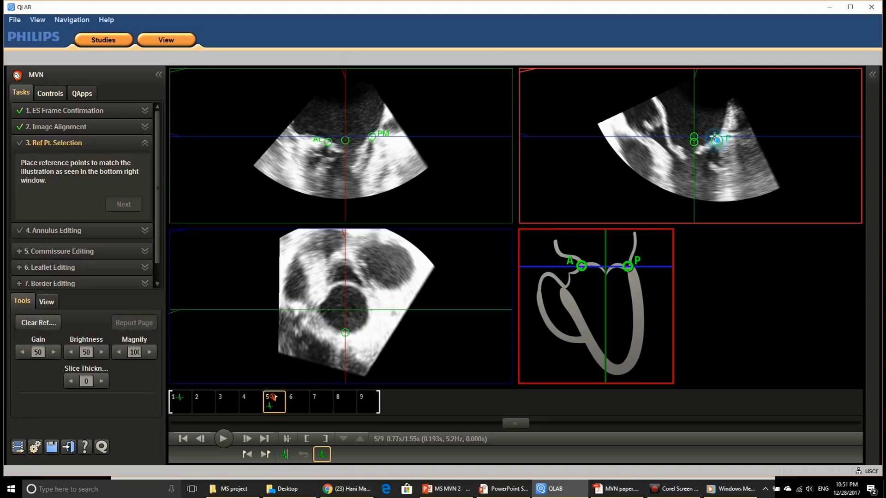
click(667, 120)
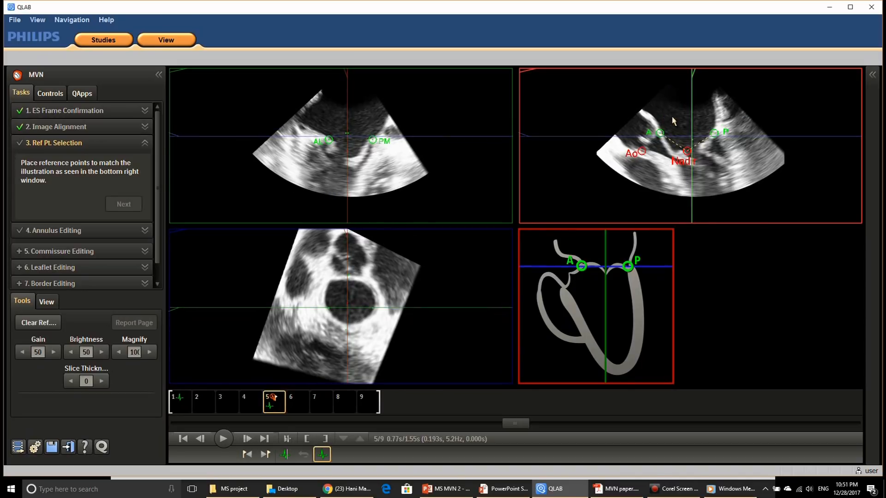
- Place the Nadir point at the leaflet tips and the Ao point on the aortic side, and accept the reference points
click(682, 156)
drag(682, 157, 684, 157)
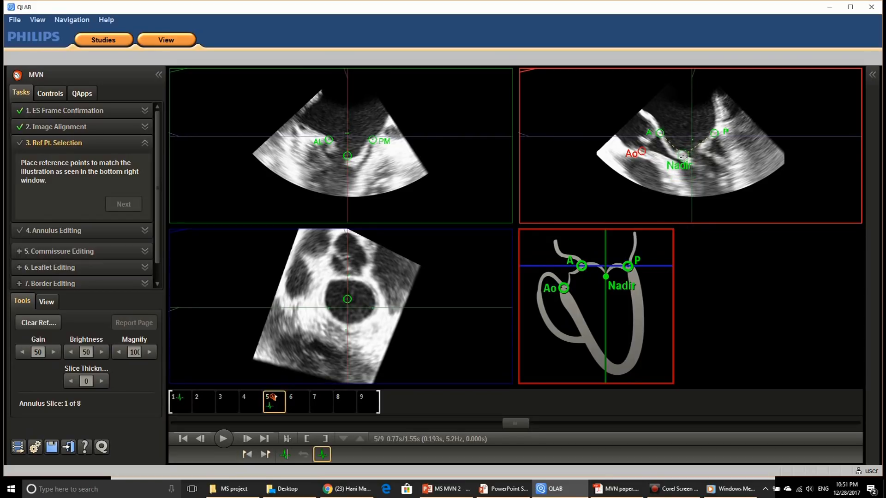
click(640, 153)
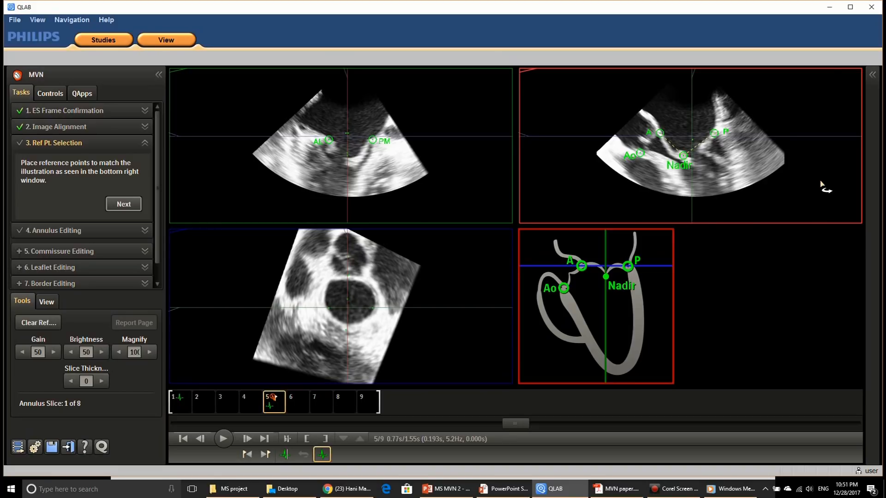
click(133, 206)
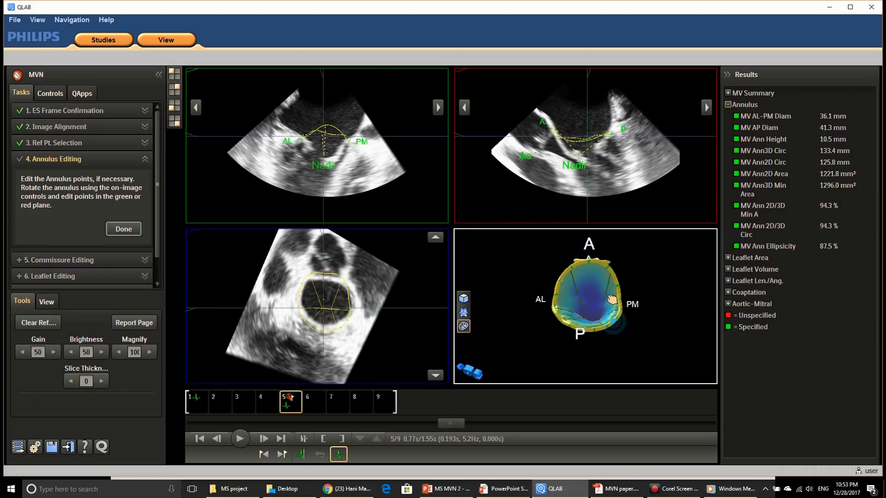
- Magnify the slice views and the annulus model turned to its side, and finish the annulus editing task
drag(613, 299, 686, 263)
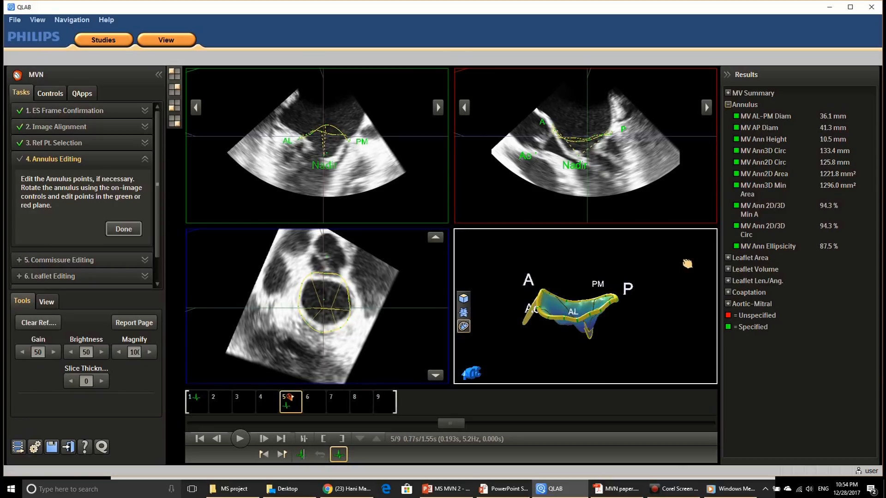
drag(651, 315, 665, 248)
drag(577, 332, 576, 329)
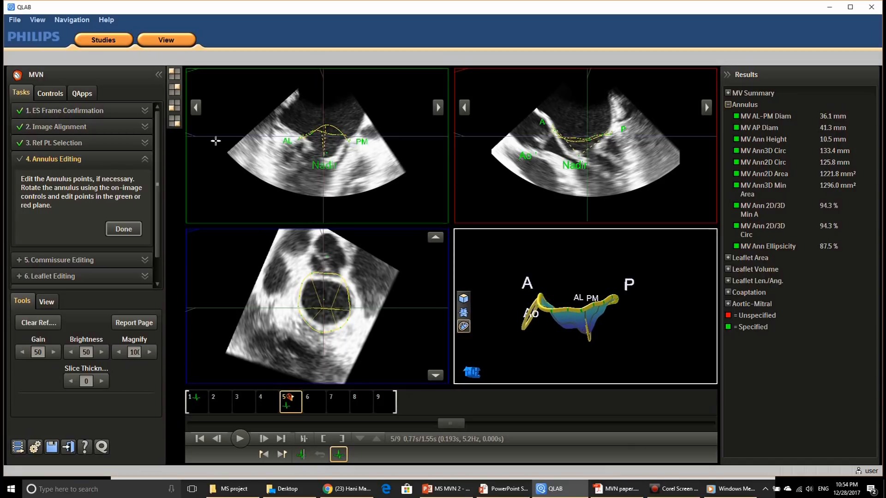
click(60, 94)
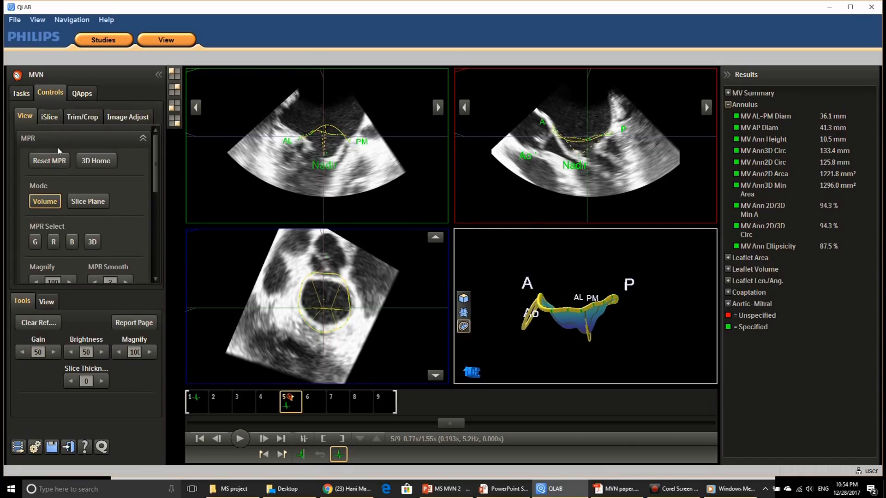
click(71, 281)
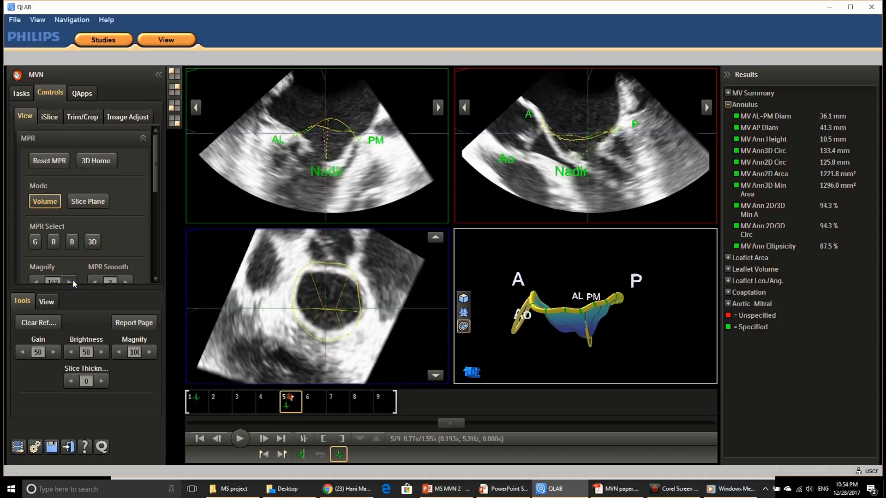
click(22, 93)
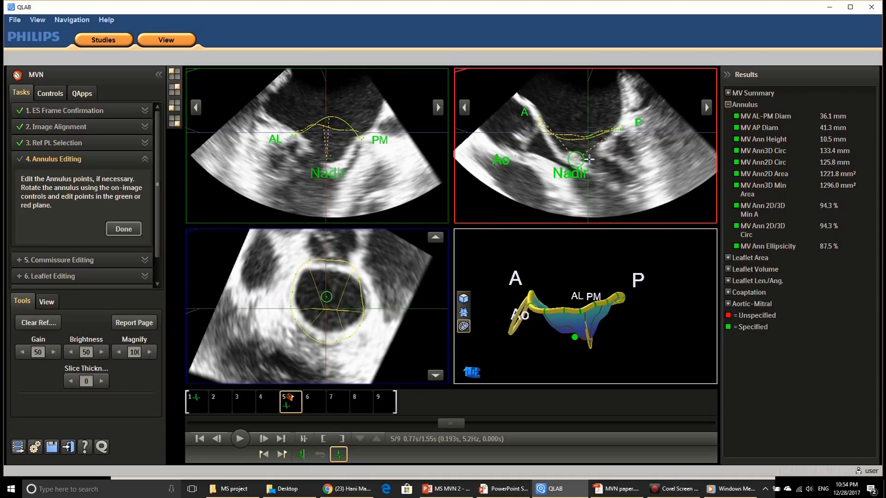
click(132, 233)
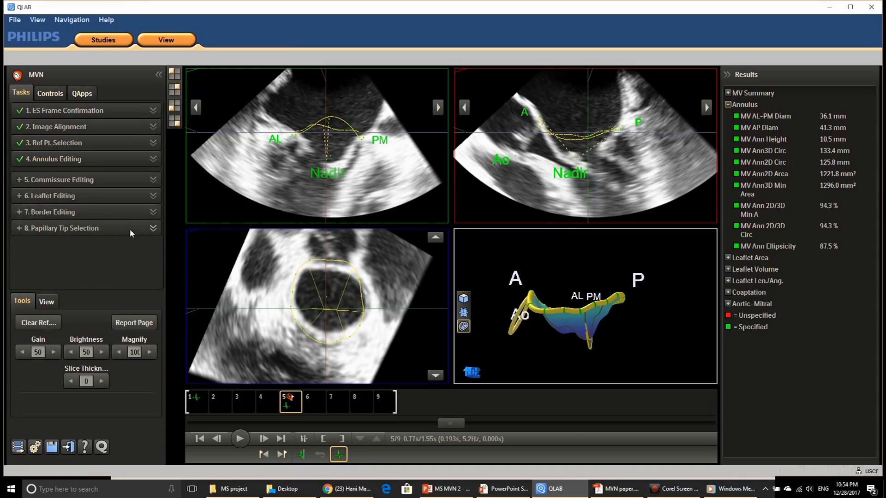
- Open commissure editing in the four-view layout and rotate the 3D annulus model to a face-on view with the aorta uppermost
click(50, 181)
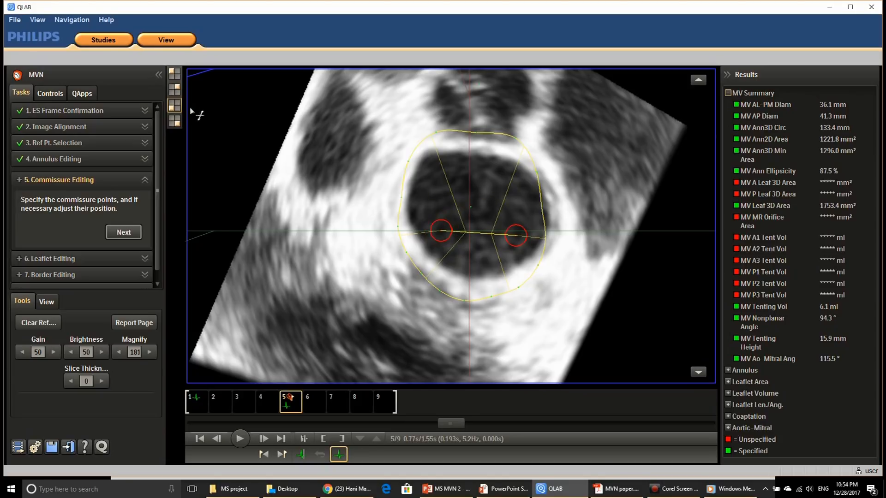
click(177, 109)
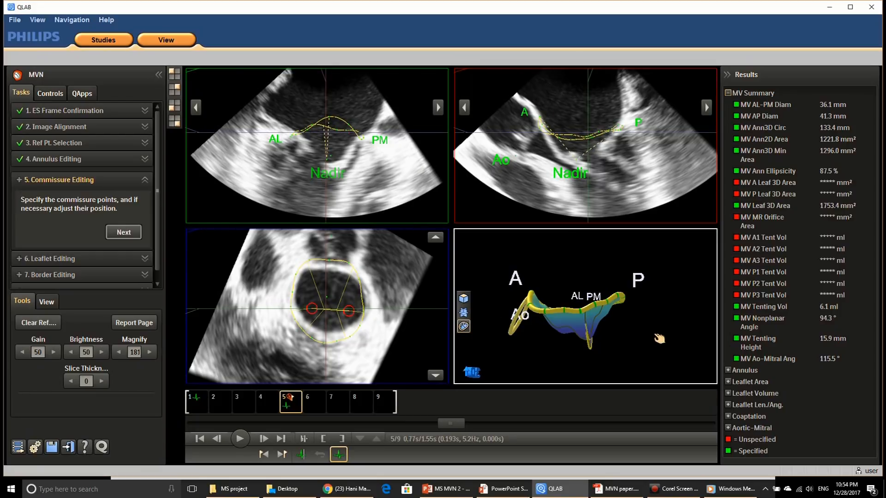
drag(650, 307, 600, 336)
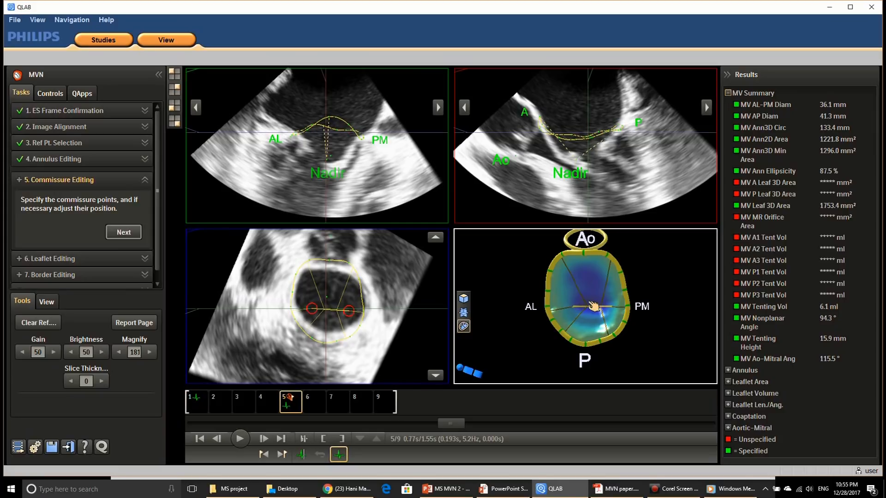
- Specify the AL-side commissure point in the blue-plane view and adjust it to where the leaflets meet, checking the red-plane slice
click(317, 314)
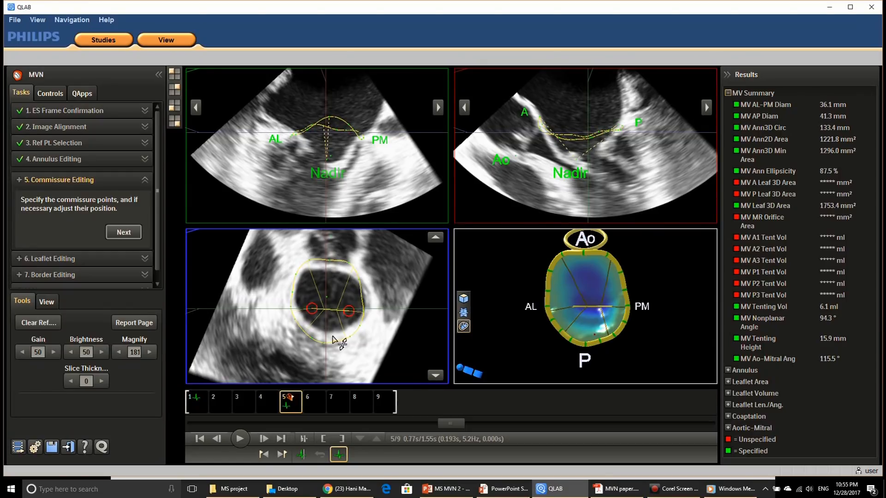
click(312, 309)
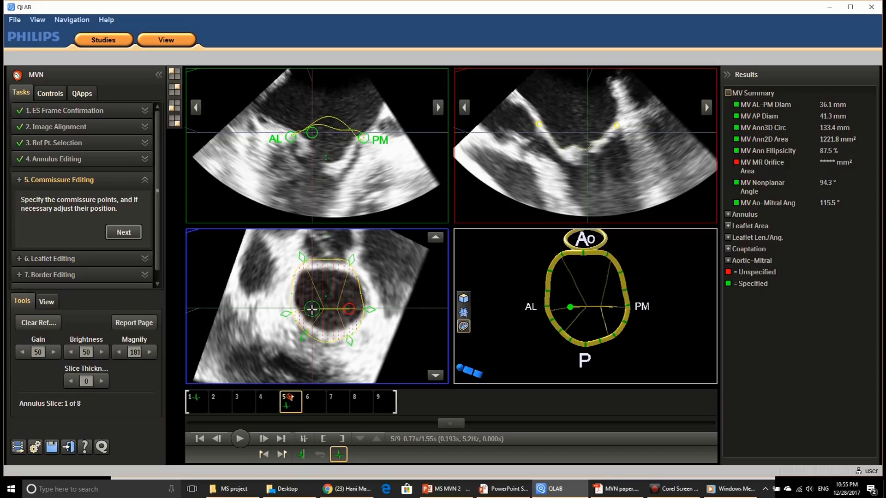
drag(312, 309, 307, 310)
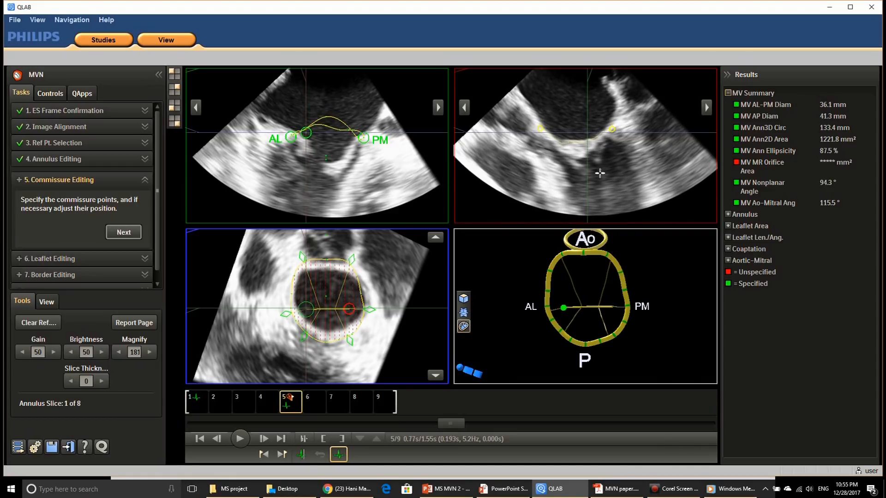
drag(306, 311, 306, 313)
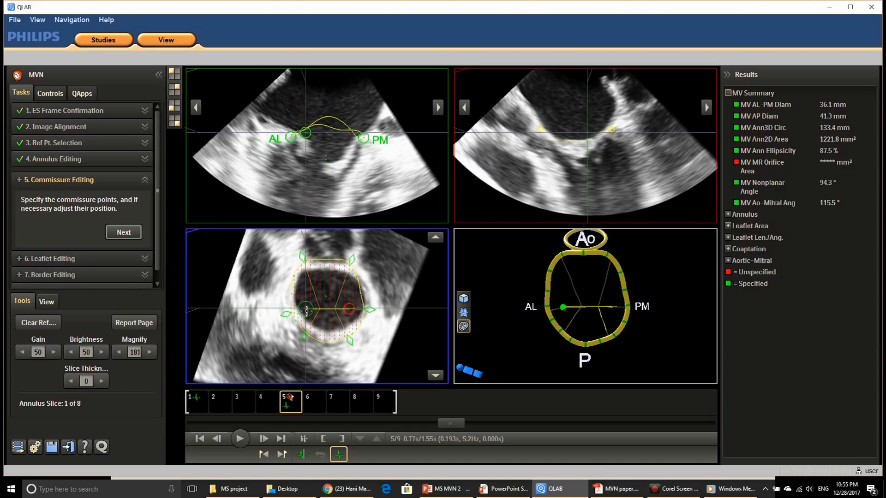
drag(308, 312, 307, 310)
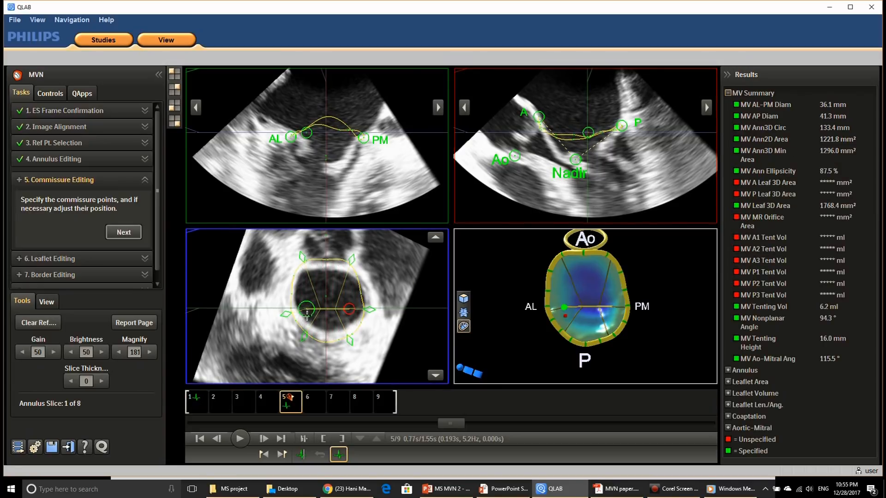
drag(307, 311, 296, 308)
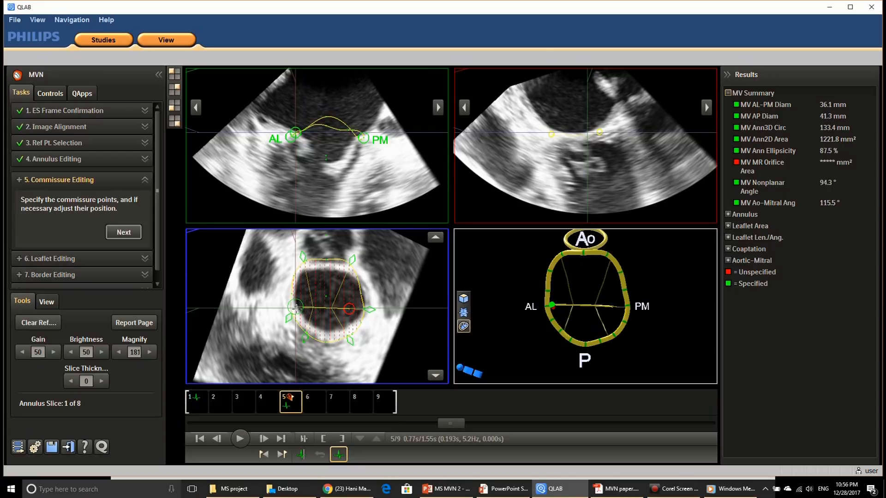
drag(296, 307, 309, 311)
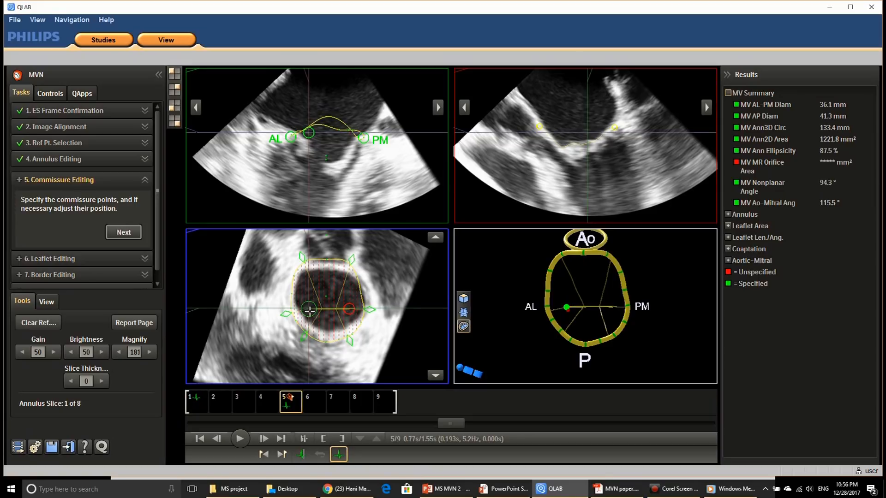
drag(309, 311, 307, 308)
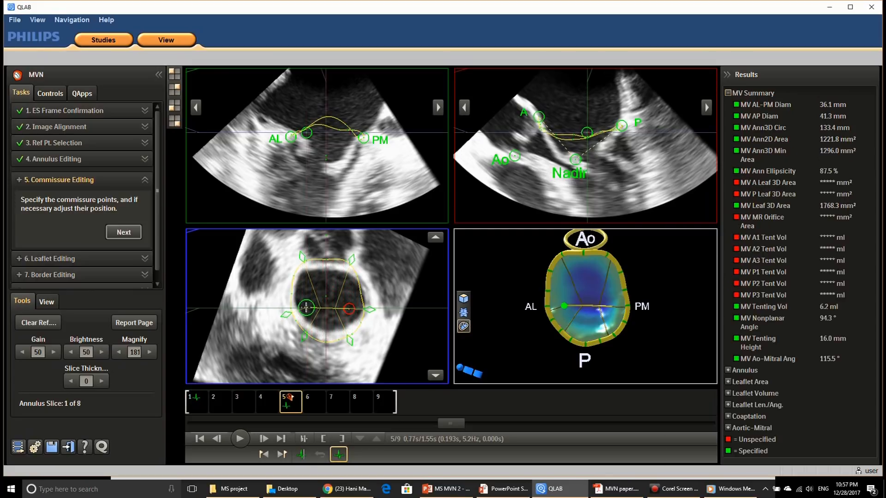
- Specify and adjust the PM-side commissure point in the blue-plane view, and accept the commissure points
click(348, 309)
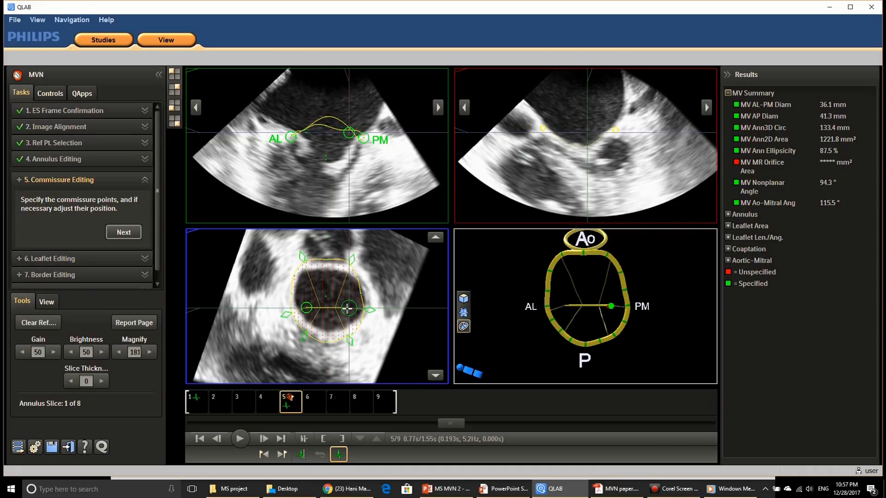
drag(349, 309, 359, 307)
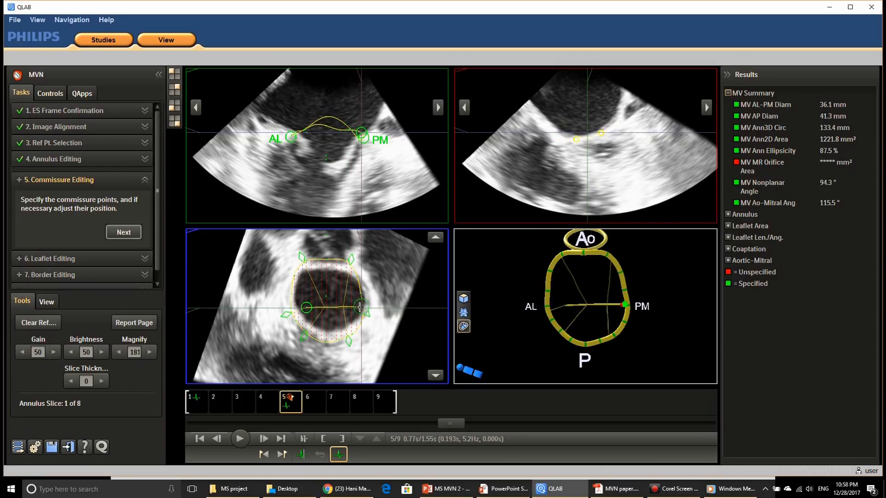
drag(359, 307, 346, 305)
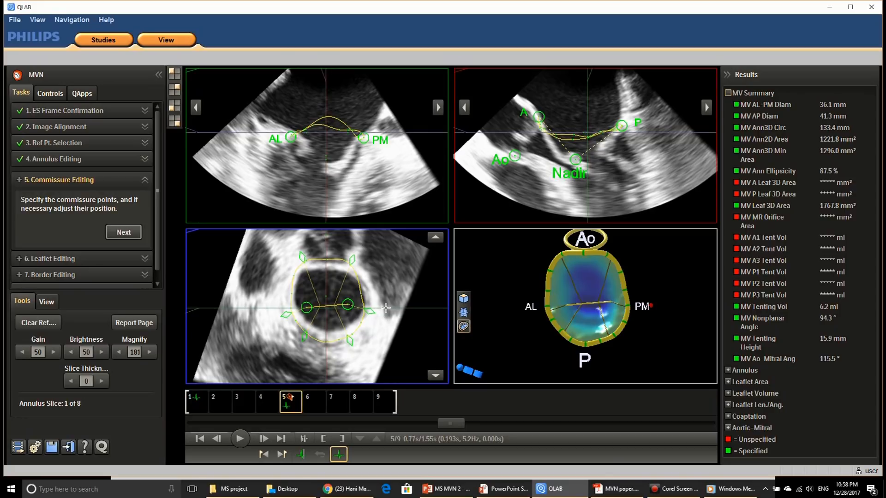
click(130, 234)
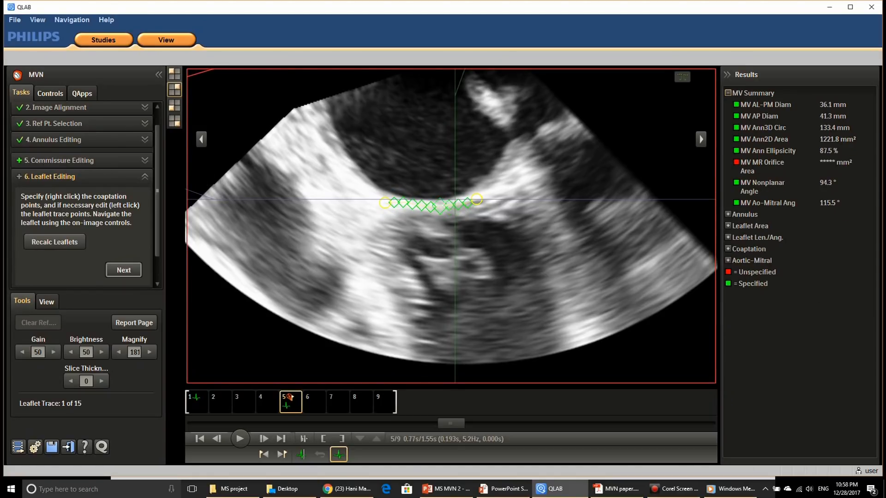
- Review leaflet traces 1 to 3, and on trace 4 of 15 specify the coaptation point and raise it onto the leaflet line
click(701, 139)
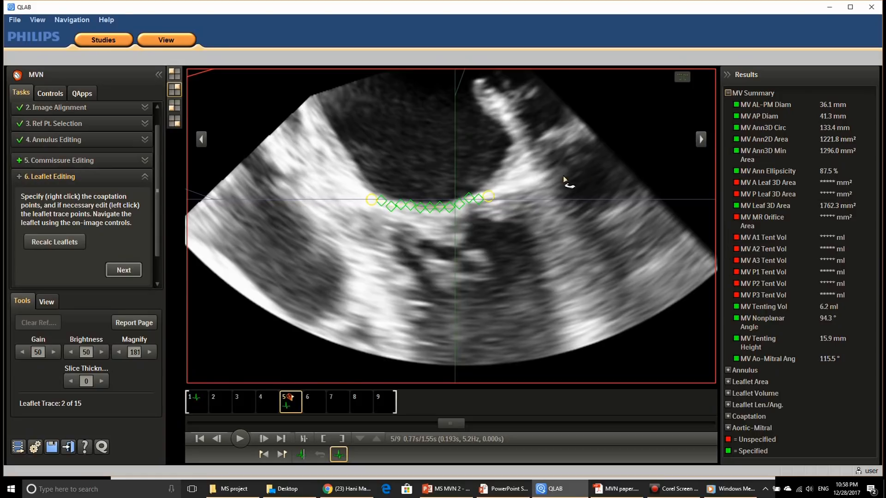
click(700, 139)
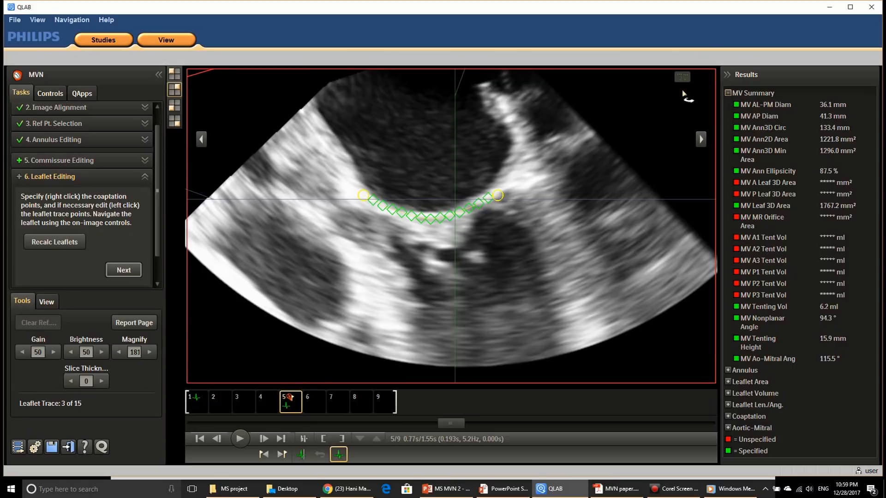
click(702, 140)
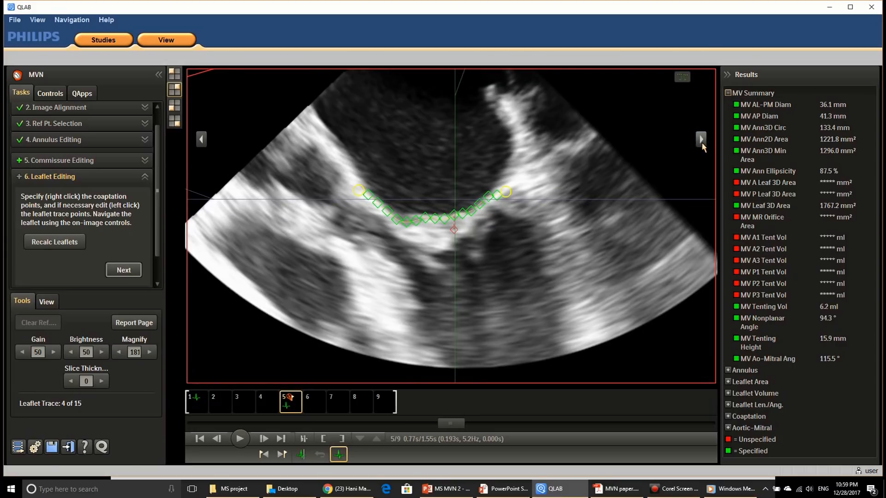
mouse_move(384, 206)
mouse_down()
mouse_move(400, 217)
mouse_move(438, 218)
mouse_move(493, 195)
mouse_up()
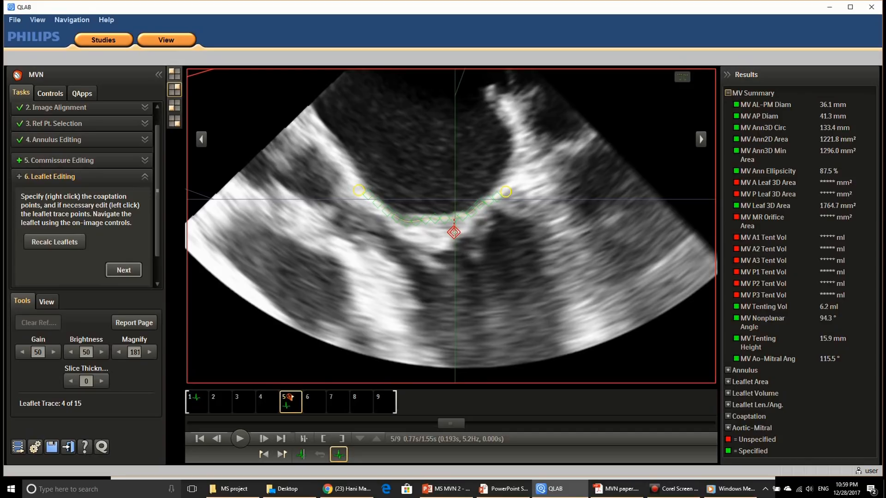
right_click(454, 233)
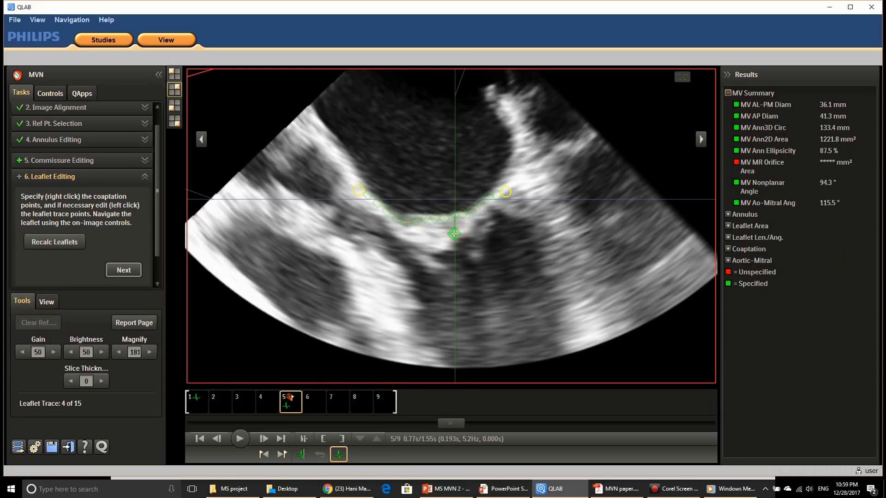
drag(454, 233, 456, 217)
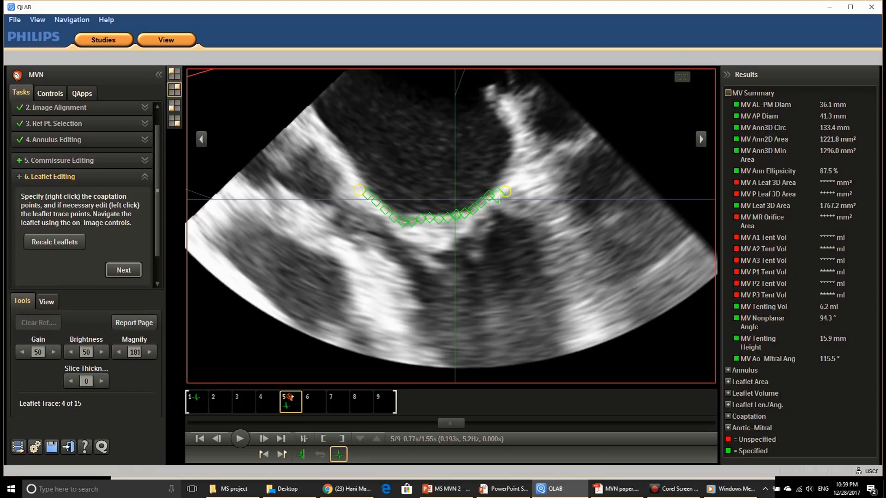
- On leaflet trace 5, split the coaptation point in two and move each end onto its leaflet tip, leaving a gap between the leaflets
click(701, 141)
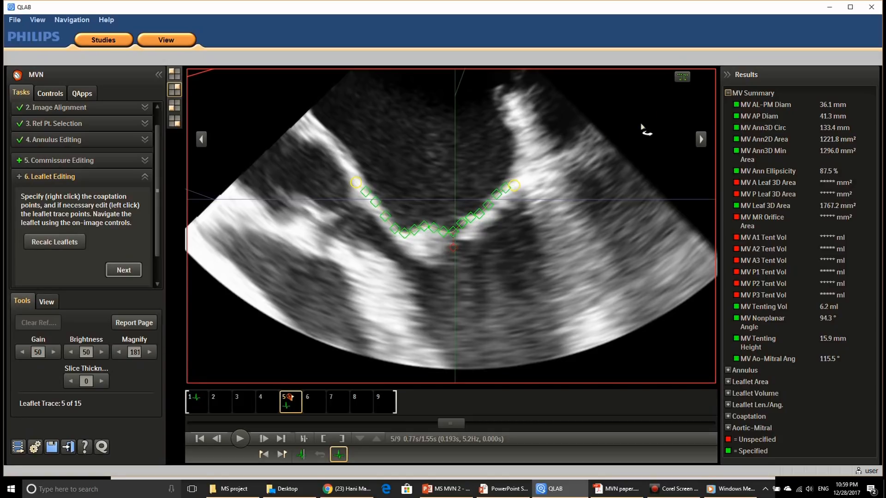
click(682, 77)
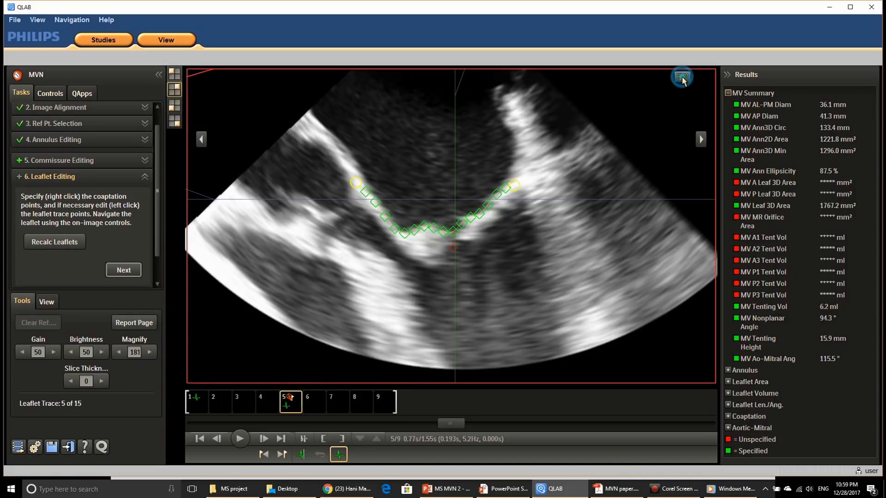
click(682, 77)
click(682, 77)
click(463, 248)
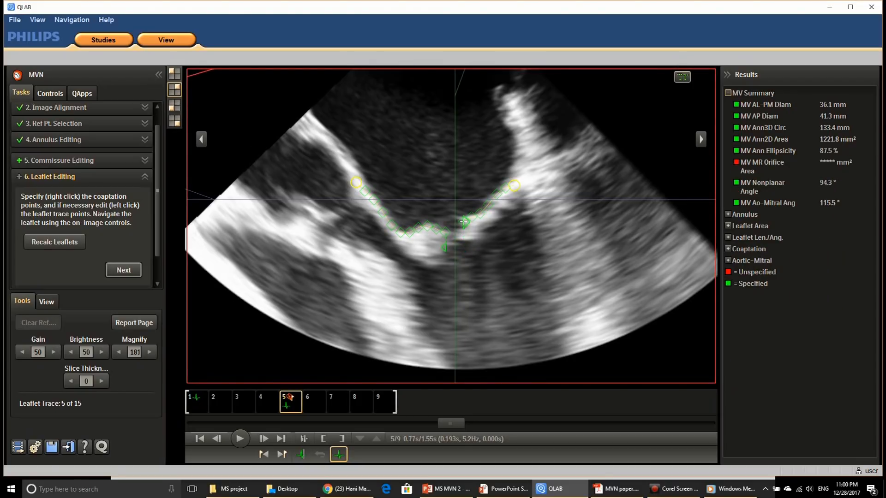
drag(444, 248, 439, 235)
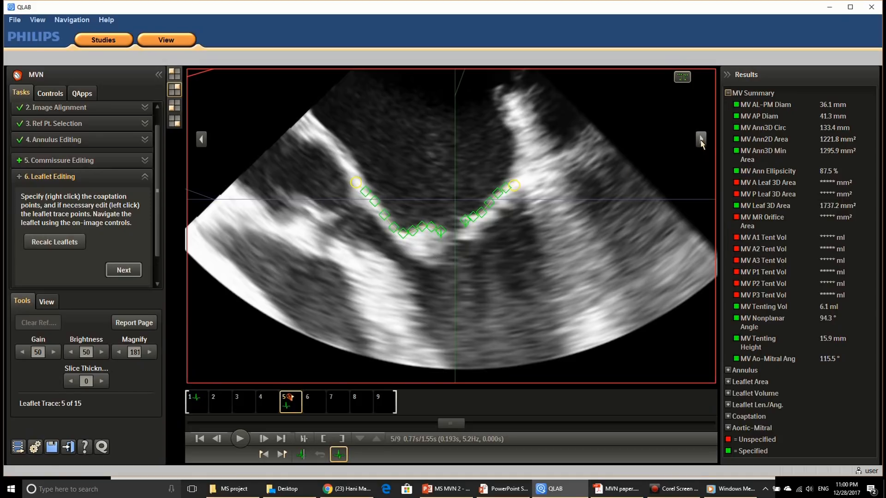
- On leaflet trace 6, separate the coaptation points and place them at the tips of the anterior and posterior leaflets
click(701, 140)
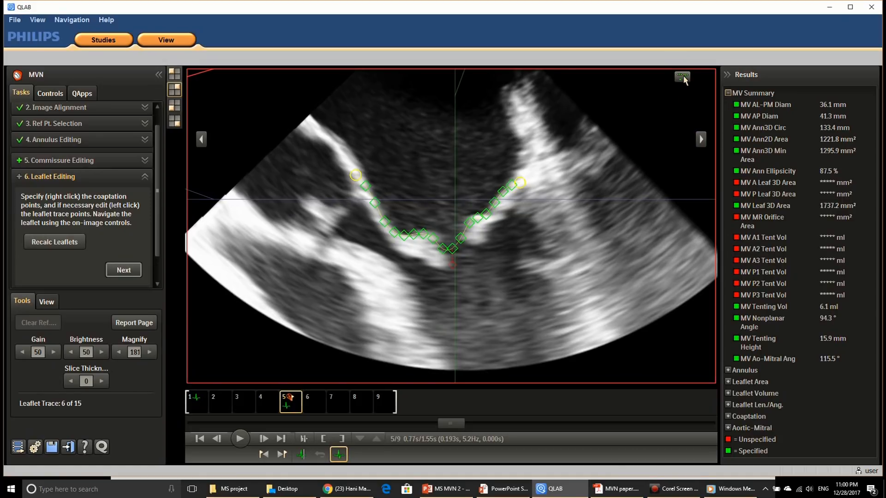
right_click(462, 266)
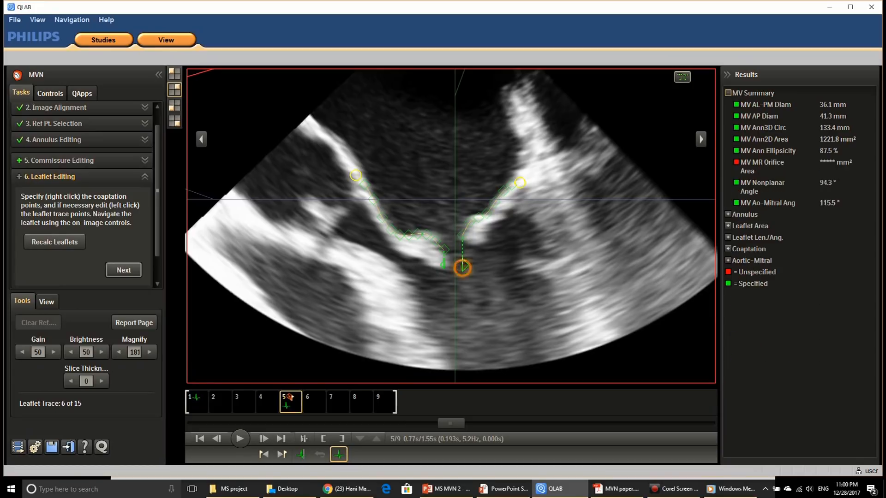
right_click(434, 255)
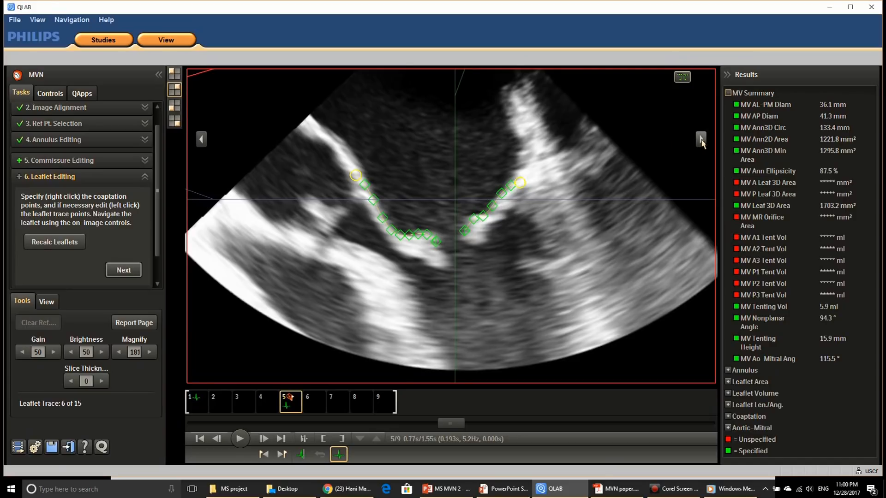
- On leaflet trace 7, split the coaptation point and fit the two ends to the open anterior and posterior leaflet tips
click(701, 139)
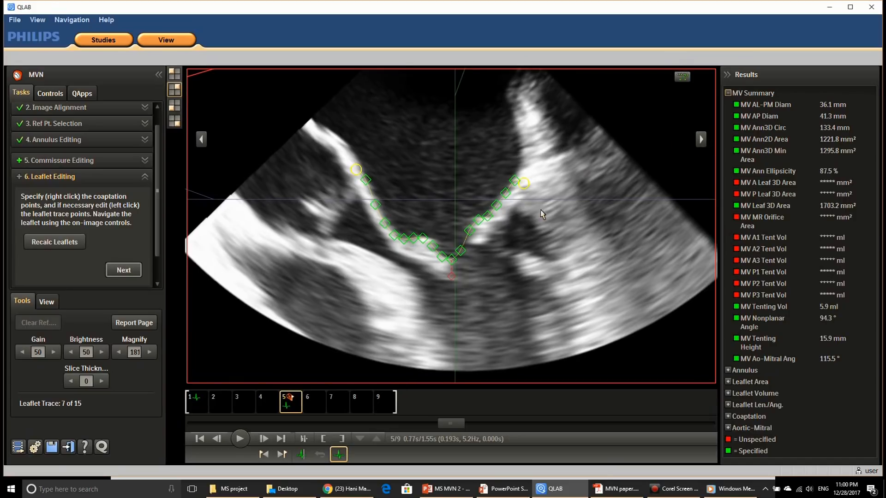
right_click(460, 279)
drag(461, 278, 471, 235)
drag(447, 273, 440, 257)
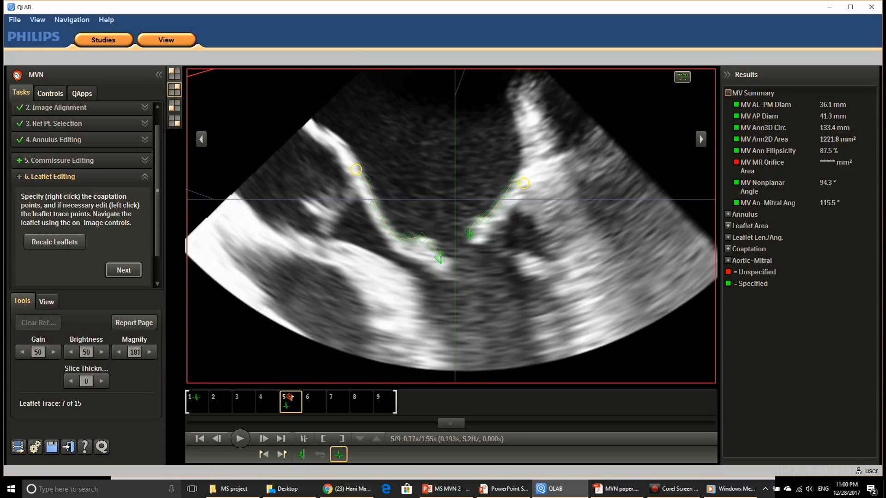
click(470, 228)
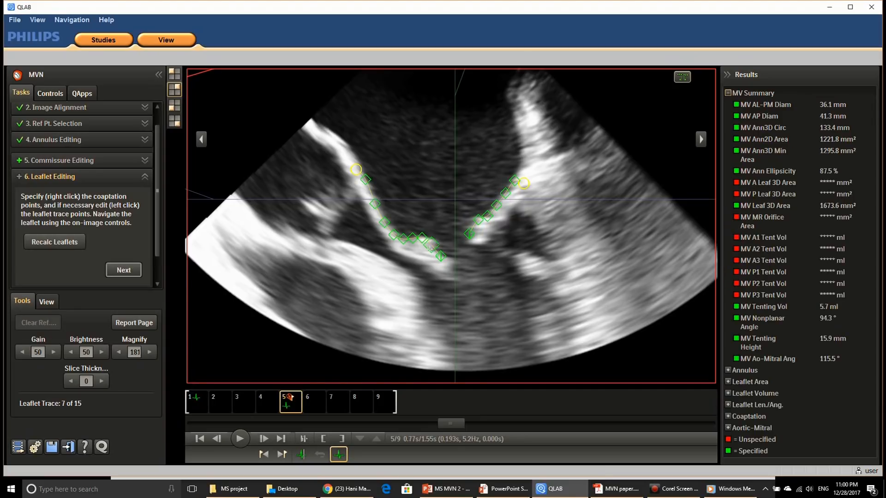
- On leaflet trace 8, separate the coaptation points, move each onto its leaflet tip, and advance to trace 9
click(700, 139)
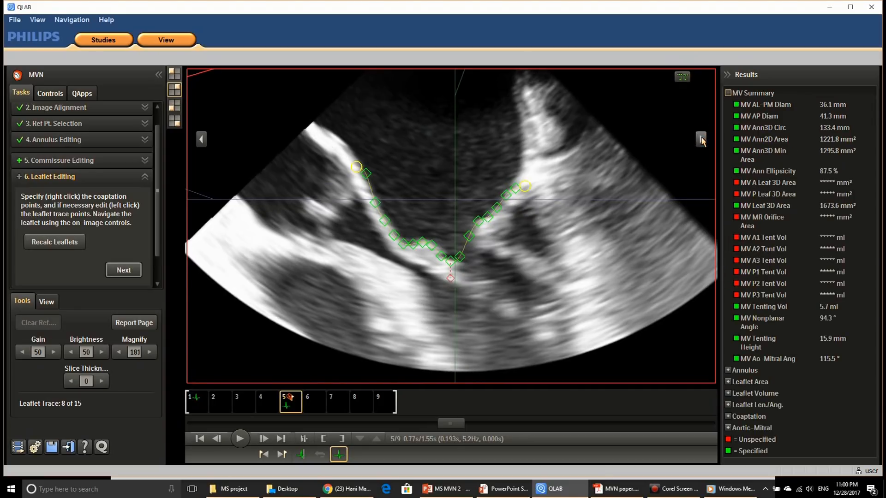
click(683, 77)
drag(461, 279, 476, 233)
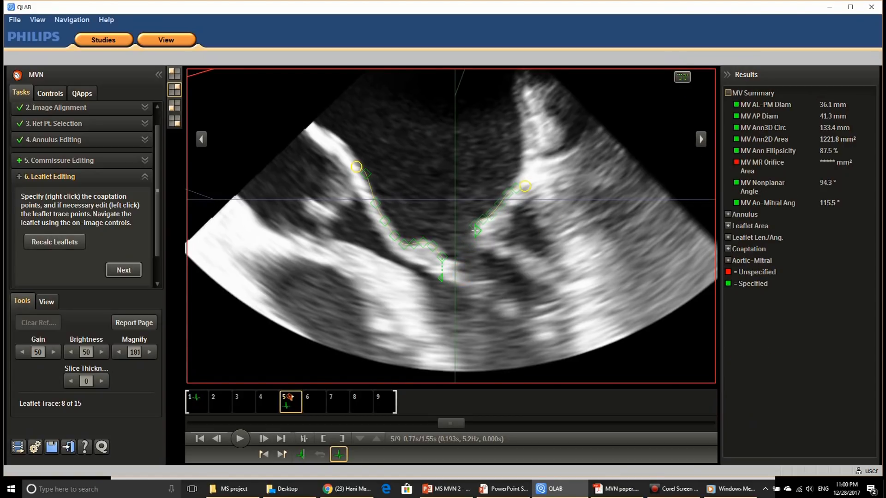
drag(442, 277, 436, 252)
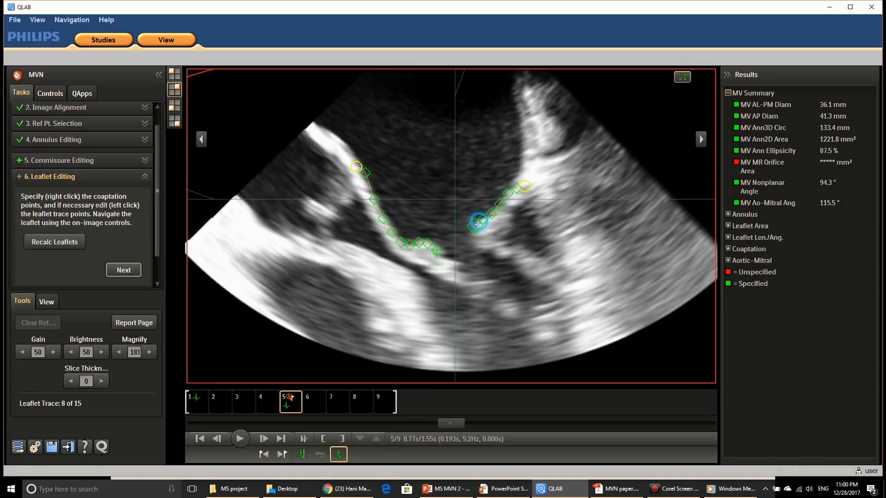
click(701, 141)
click(701, 141)
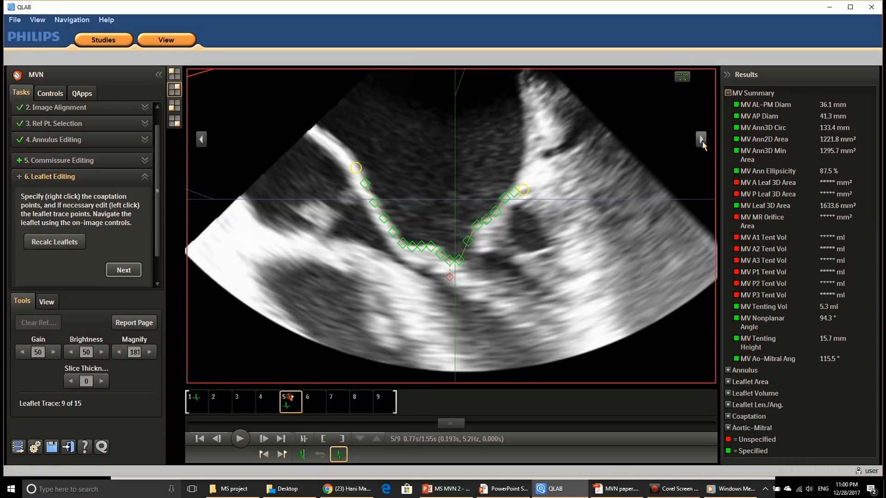
- On leaflet trace 9, split the coaptation point, fit the ends to the anterior and posterior leaflet tips, and advance to trace 10
drag(451, 277, 476, 240)
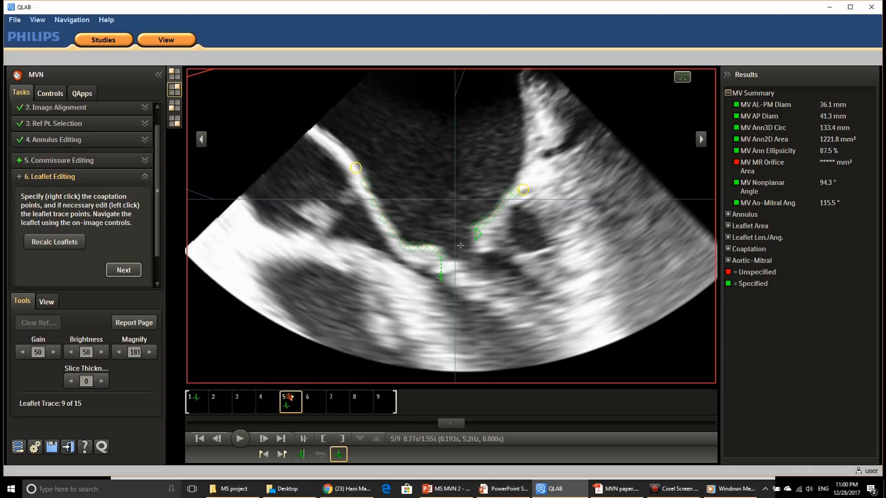
mouse_move(440, 277)
mouse_down()
mouse_move(439, 252)
mouse_move(468, 273)
mouse_move(475, 233)
mouse_move(440, 250)
mouse_up()
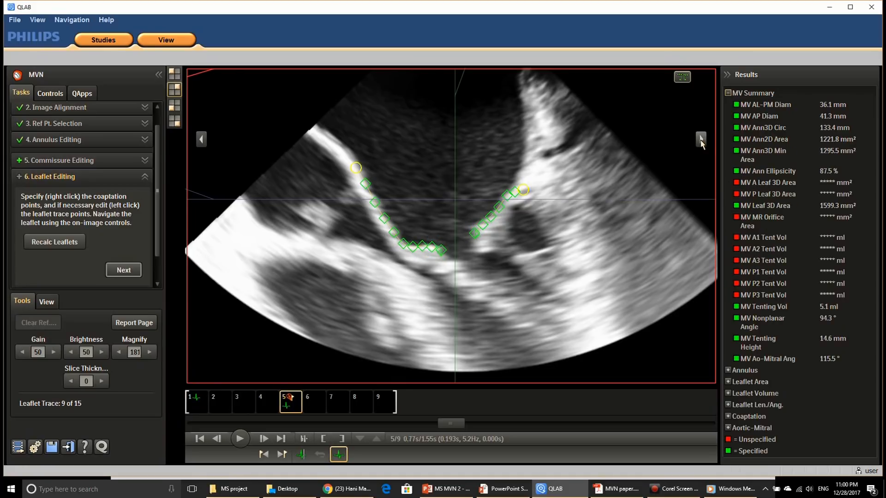
click(701, 140)
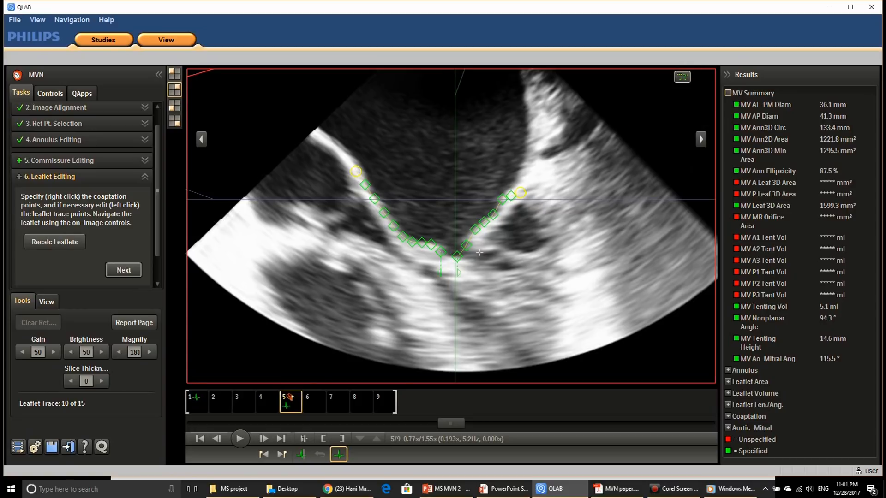
- On leaflet trace 10, move each coaptation point up onto its leaflet tip, leaving the orifice open, and advance to trace 11
right_click(459, 274)
drag(459, 275, 467, 241)
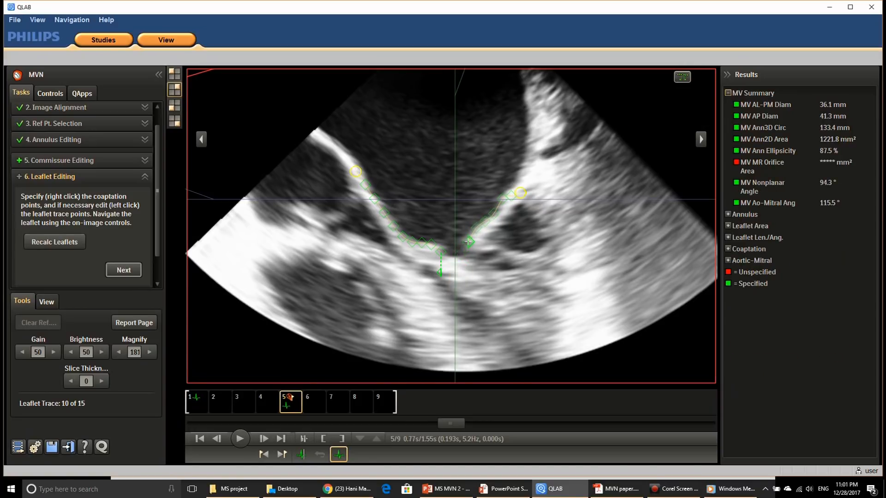
drag(440, 272, 436, 249)
drag(480, 226, 469, 237)
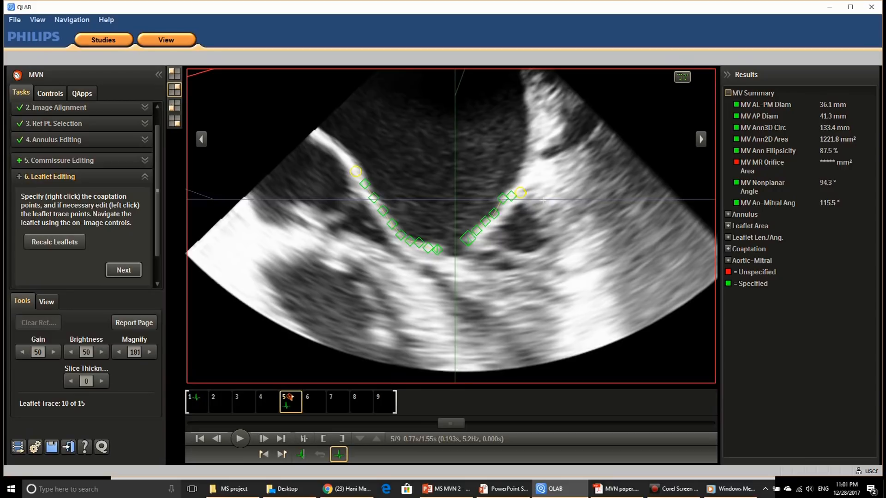
click(701, 140)
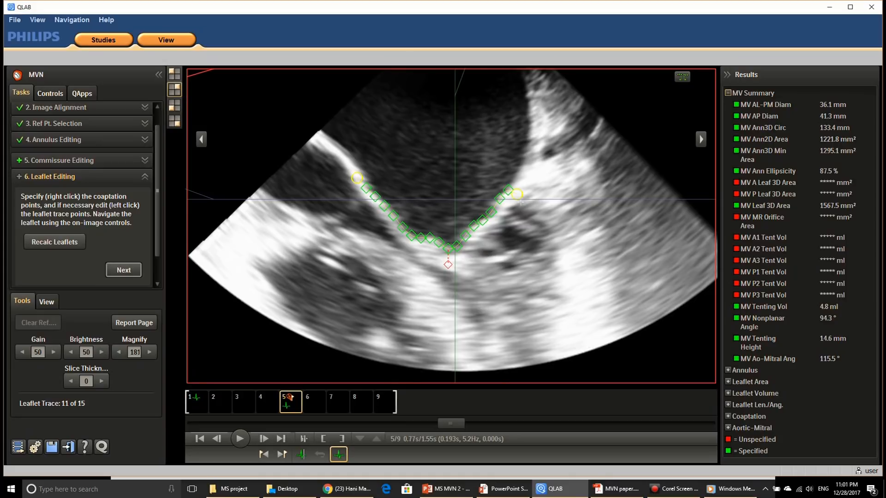
- On leaflet trace 11, specify the coaptation point, separate it into two ends on the open leaflet tips, and advance to trace 12
drag(474, 225, 420, 238)
right_click(448, 255)
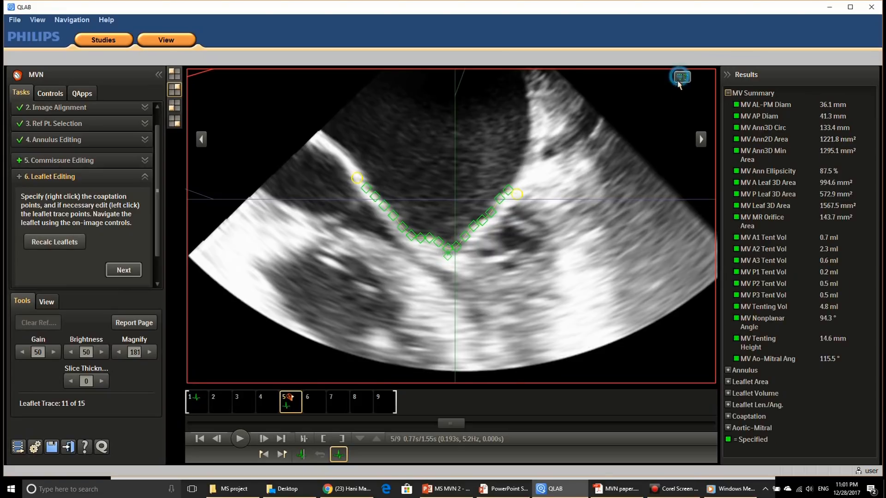
mouse_move(457, 256)
mouse_down()
mouse_move(463, 241)
mouse_move(439, 254)
mouse_move(437, 243)
mouse_up()
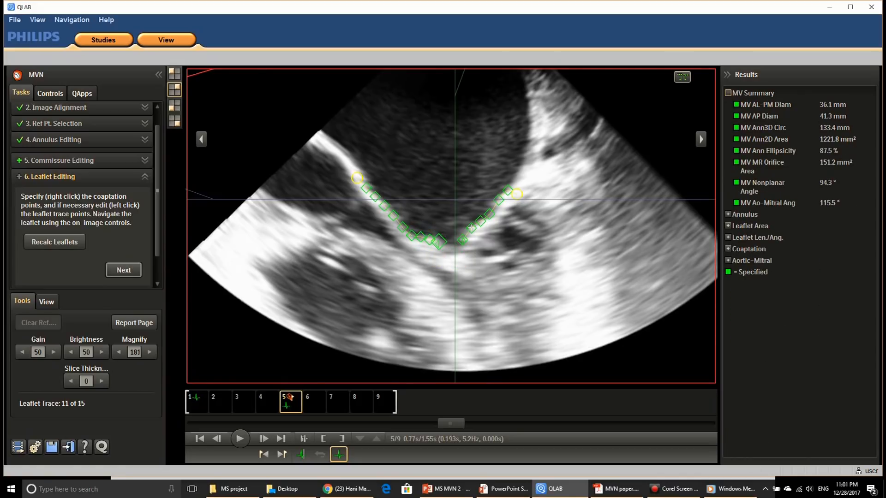
click(701, 139)
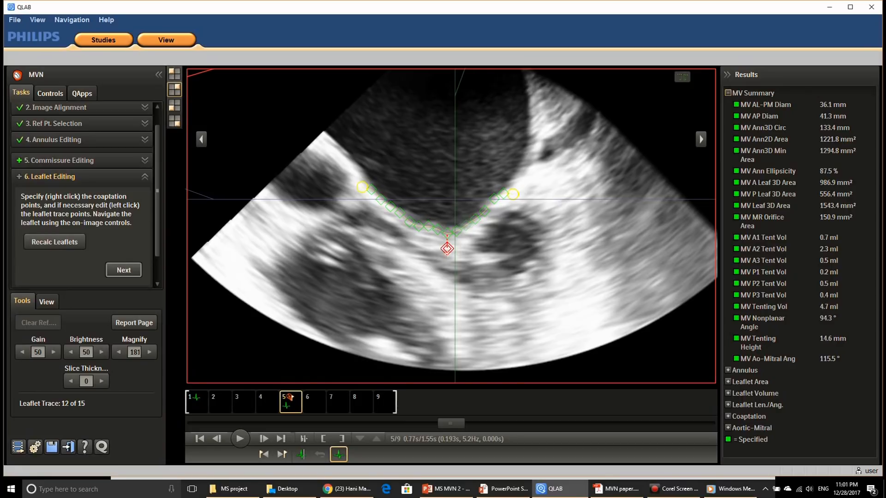
- On leaflet trace 12, specify a single coaptation point, raise it to where the leaflets meet, and advance to trace 13
right_click(448, 241)
drag(448, 241, 448, 231)
click(701, 139)
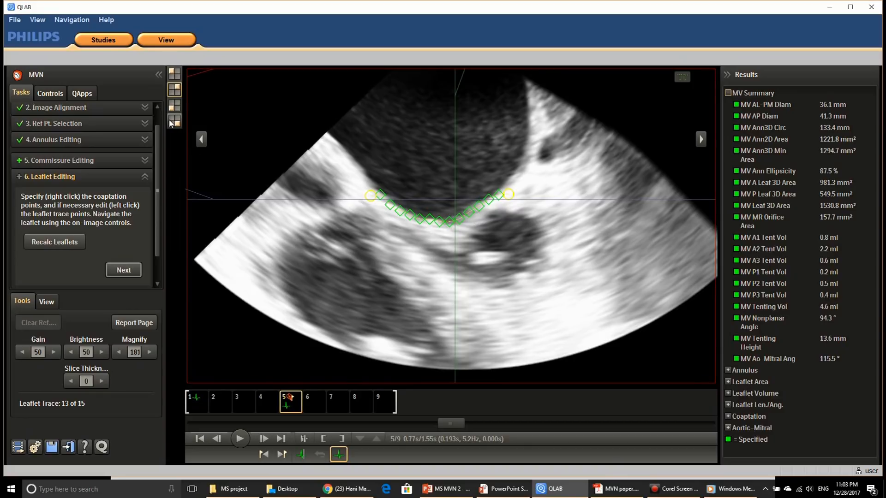
- Enlarge the 3D valve model, inspect its orifice from the side and face-on, and highlight the MV MR Orifice Area measurement on it
click(175, 90)
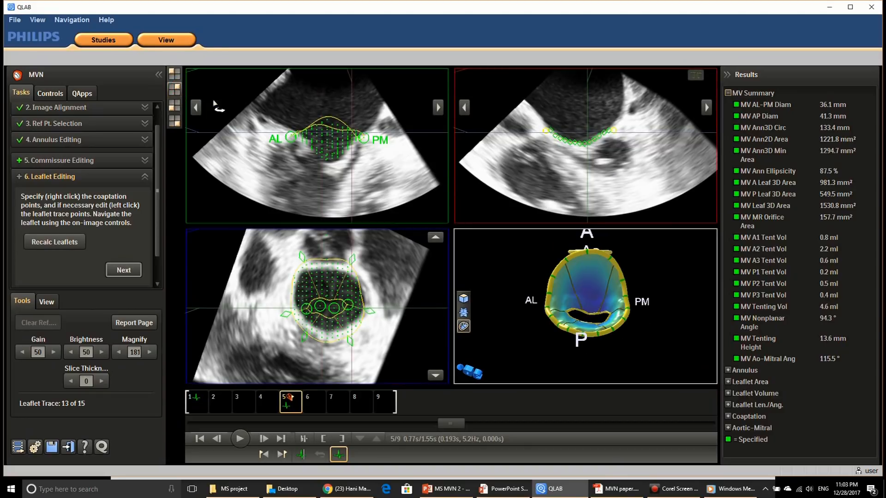
drag(616, 294, 619, 331)
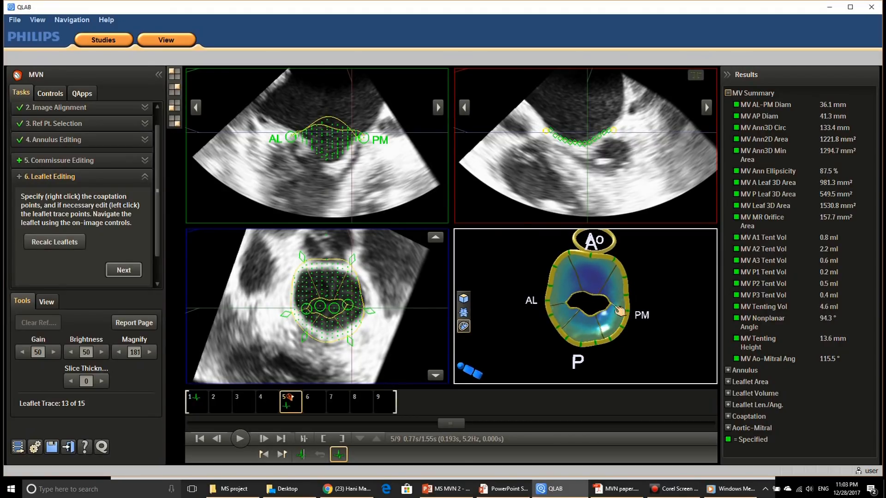
click(175, 122)
drag(507, 295, 469, 250)
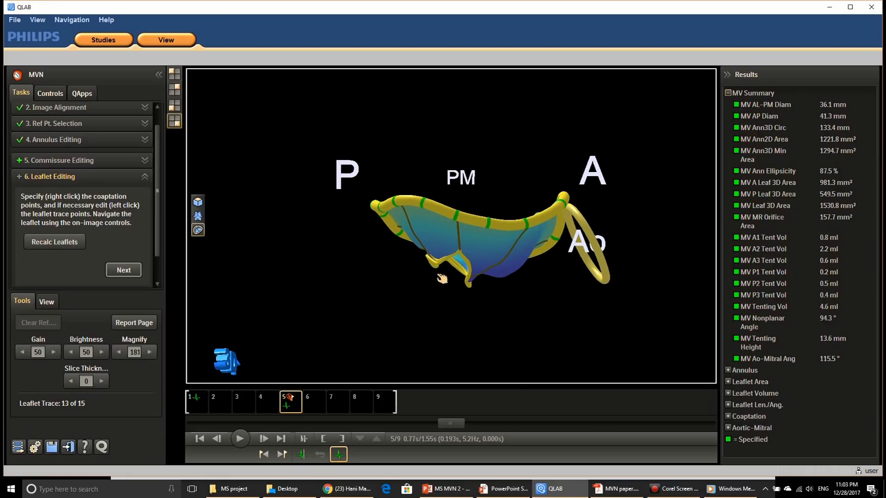
drag(418, 252, 498, 336)
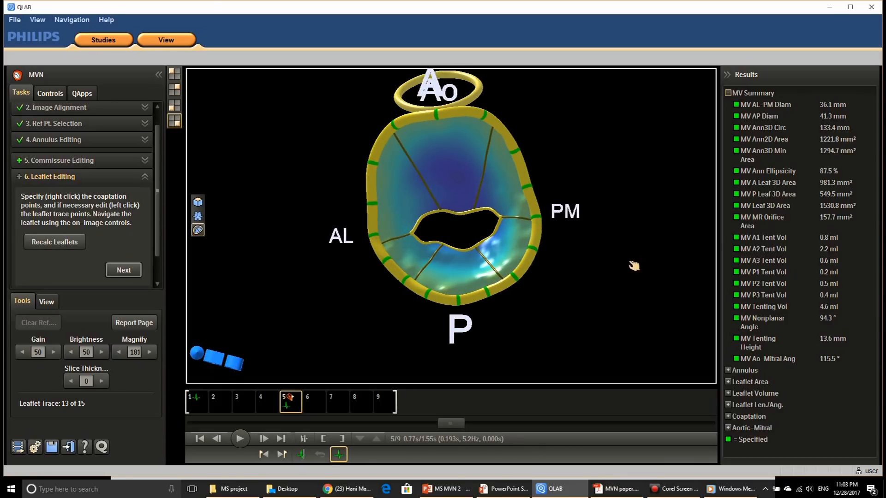
mouse_move(750, 226)
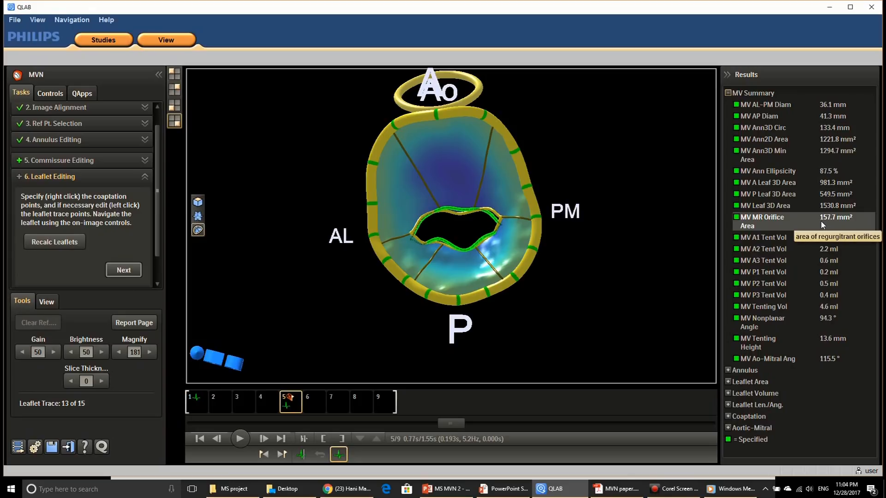
drag(558, 237, 498, 310)
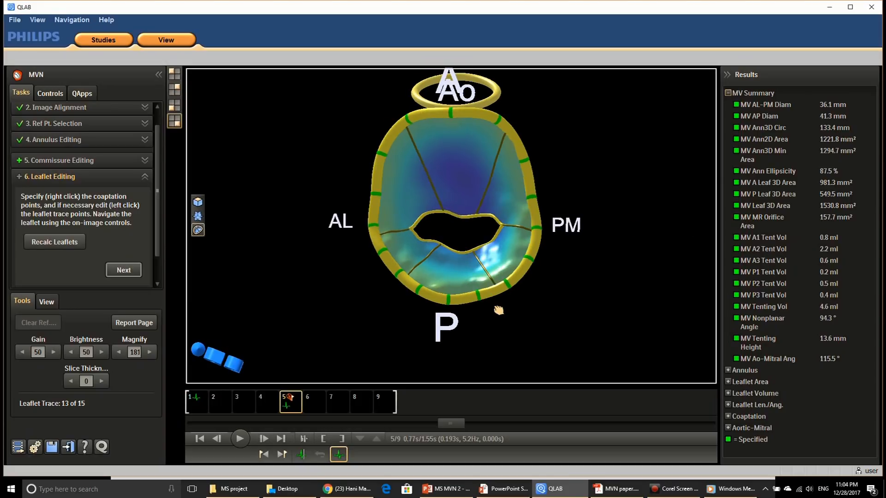